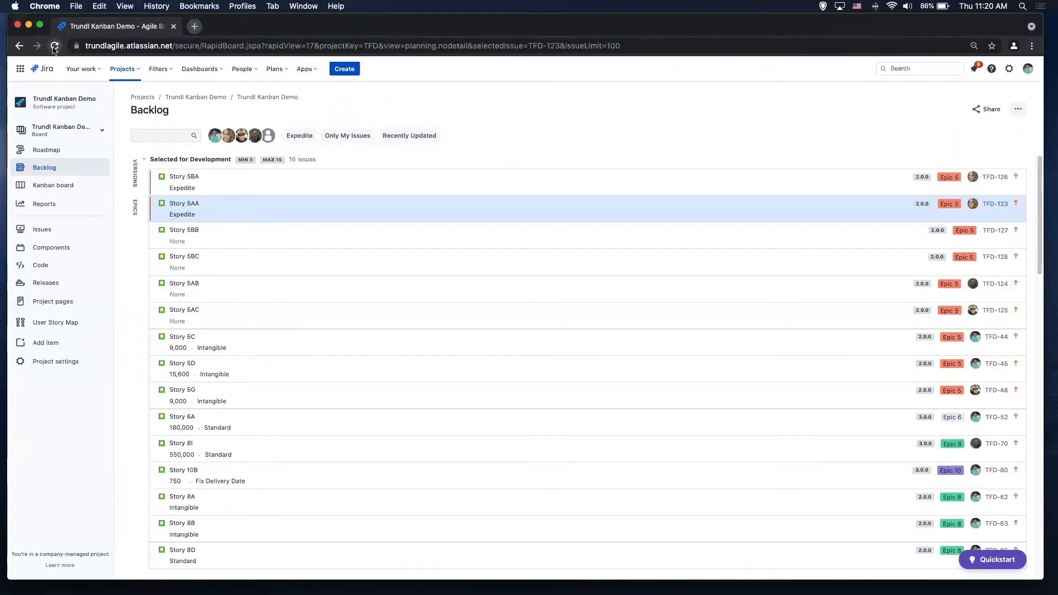
Step: Reload the Trundl Kanban Demo backlog page
left_click(55, 45)
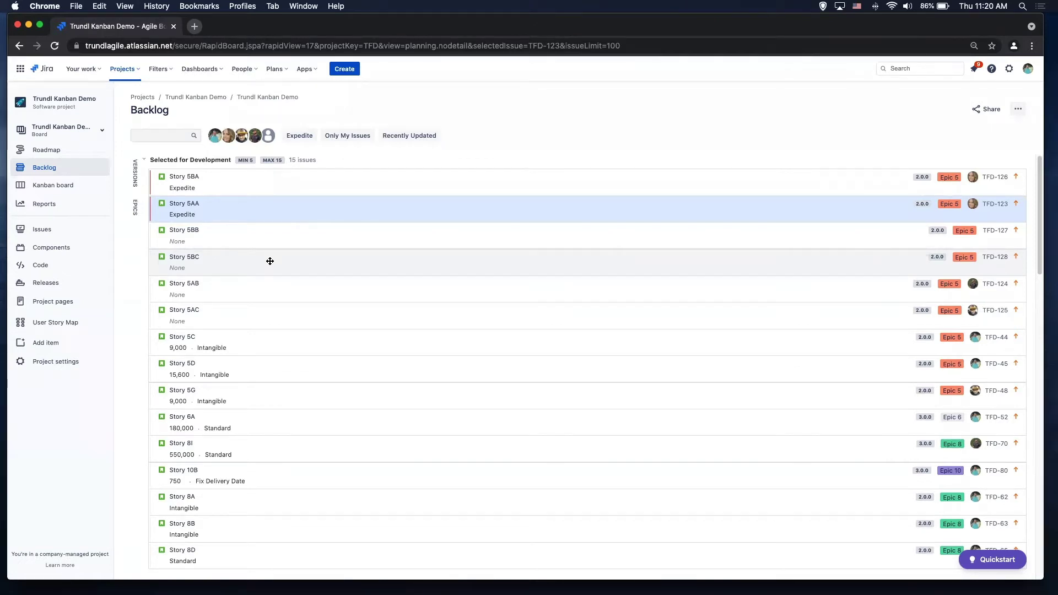
Step: Glance at the Kanban board, then return to the backlog and scroll down to Story 12H
left_click(37, 187)
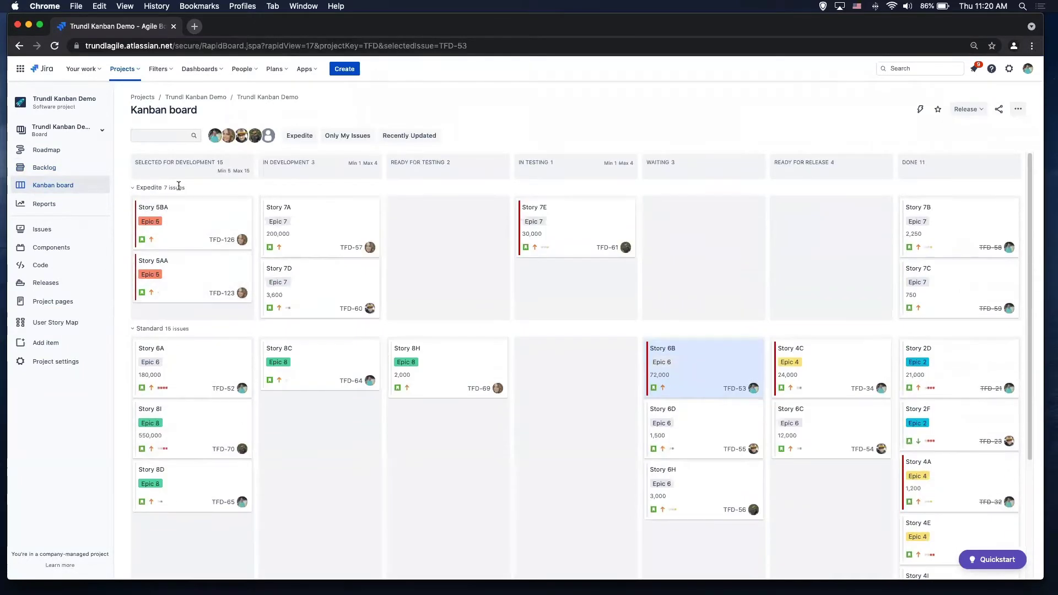
left_click(60, 170)
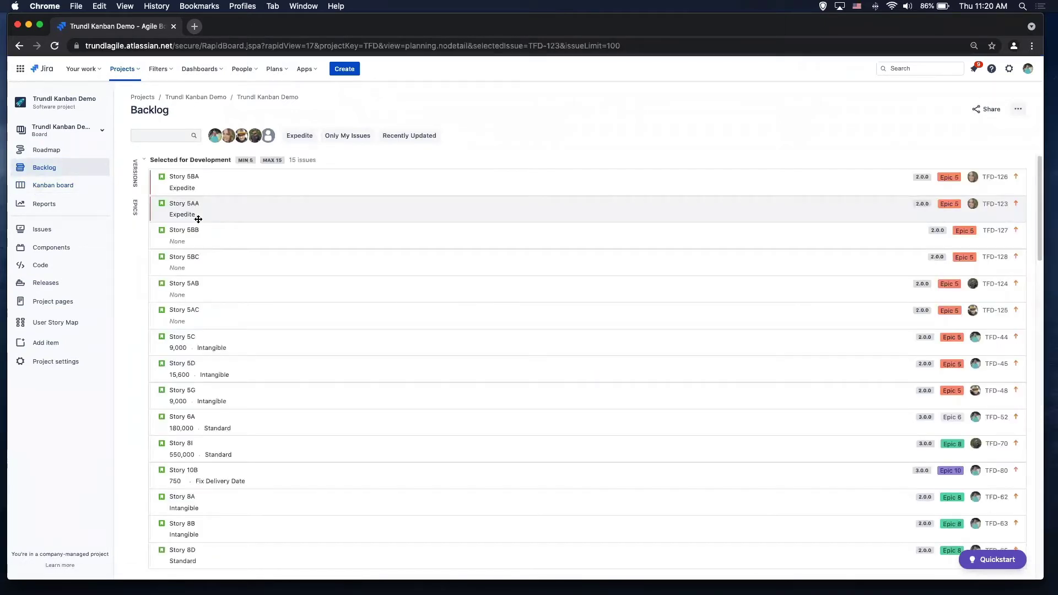
scroll(255, 215, "down", 10)
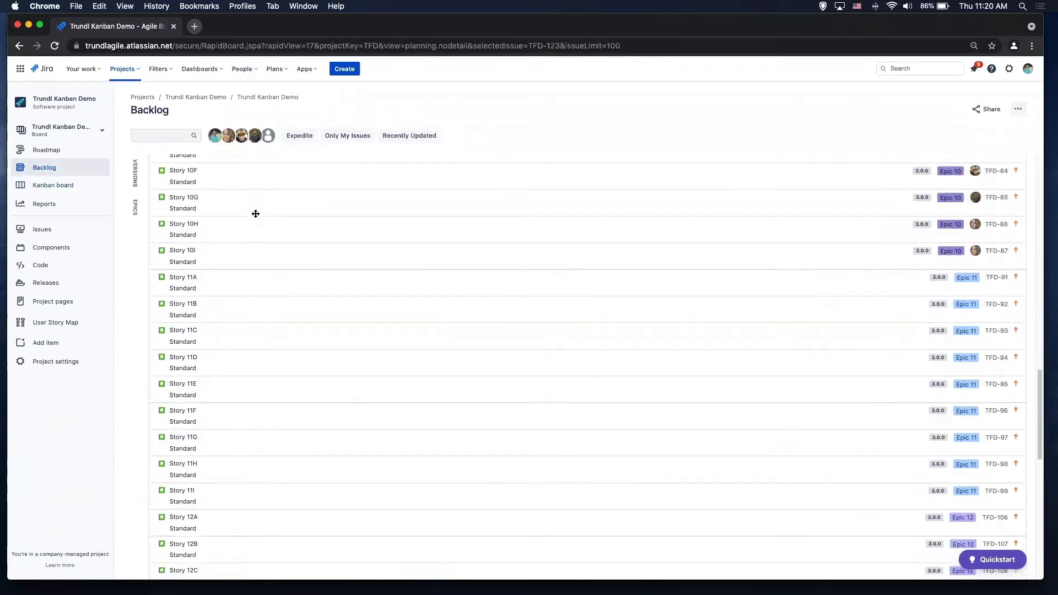
scroll(255, 213, "up", 1)
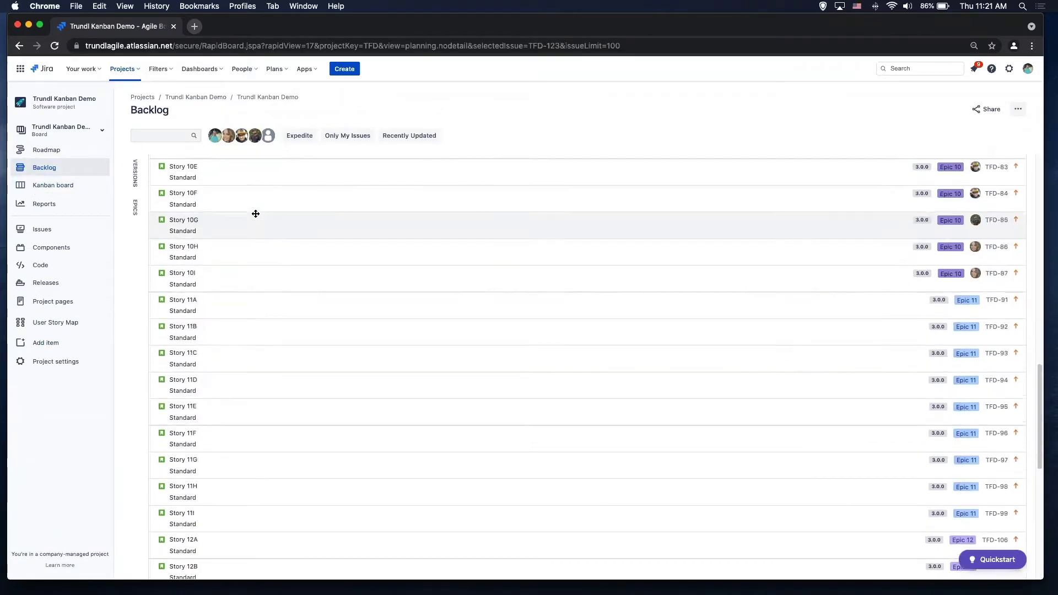
scroll(255, 214, "up", 10)
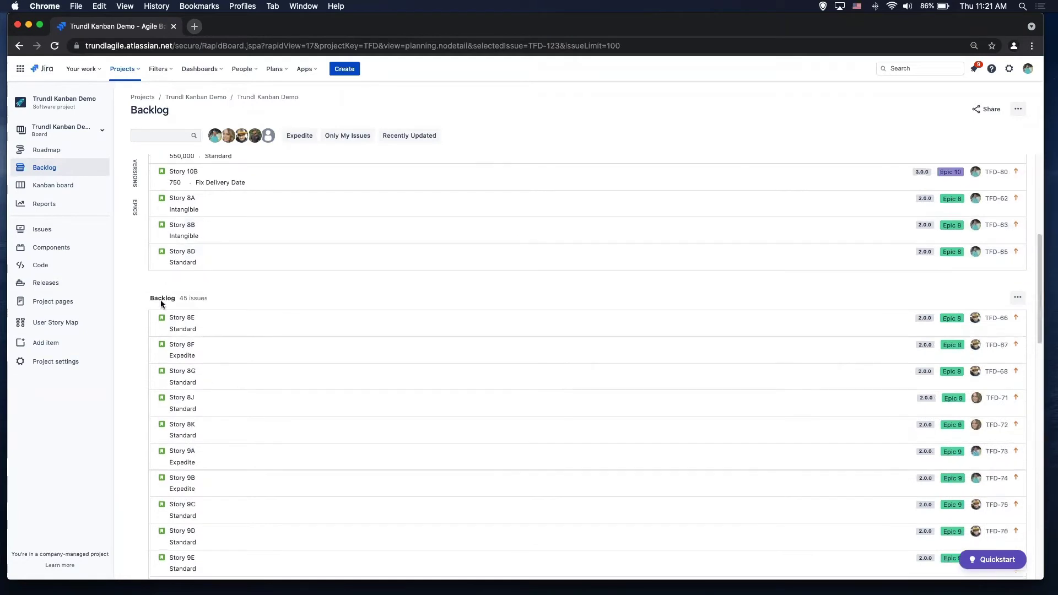
scroll(432, 317, "down", 15)
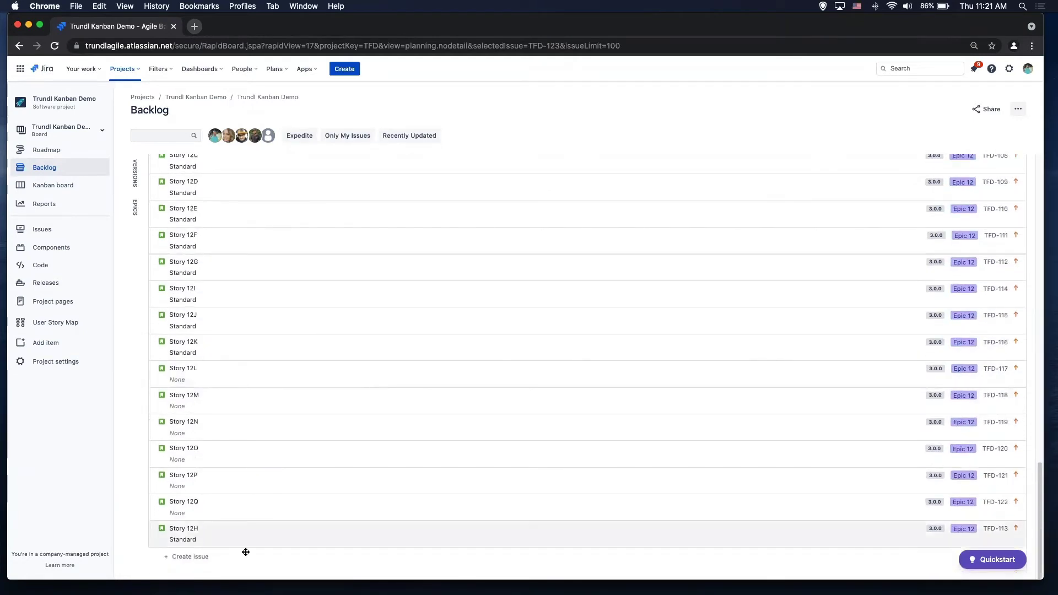
Step: Create stories 'Story 5CA' and 'Story 5CB' beneath Story 12H at the backlog's end
left_click(204, 557)
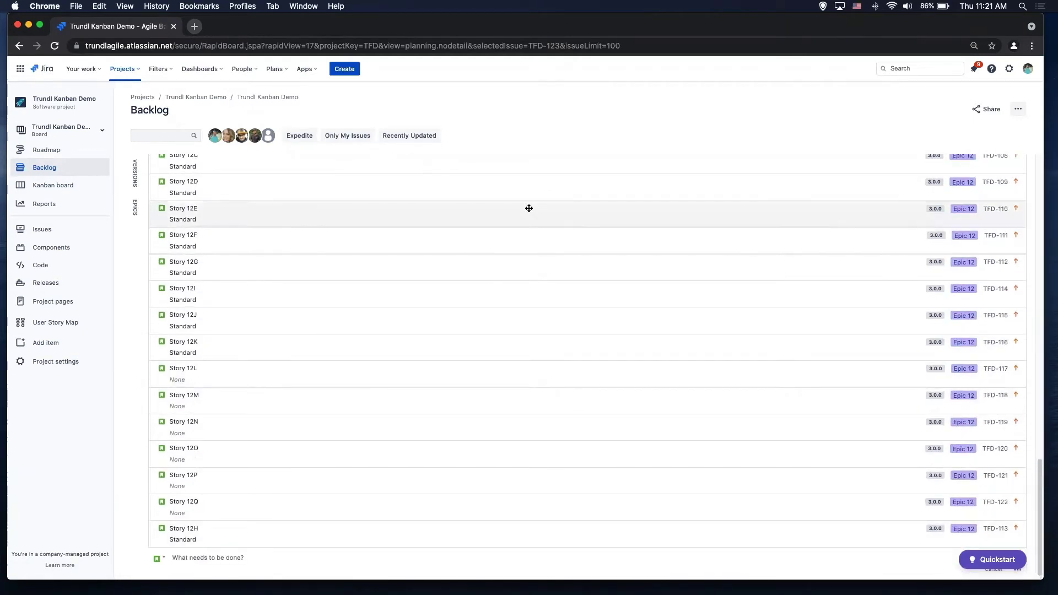
type("Story 5CA")
key("Return")
type("Story")
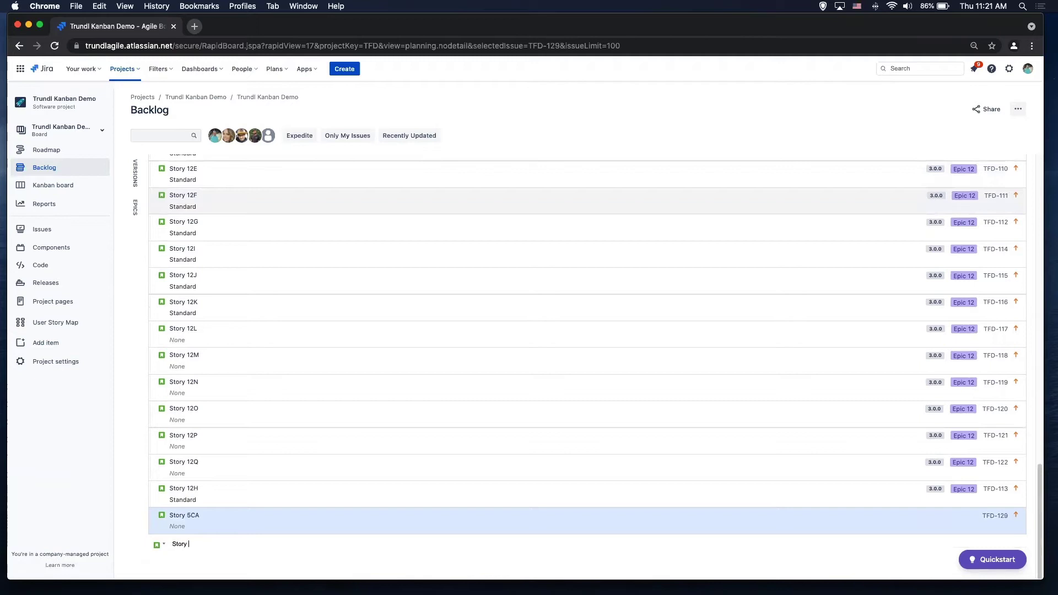
type(" 5CB")
key("Return")
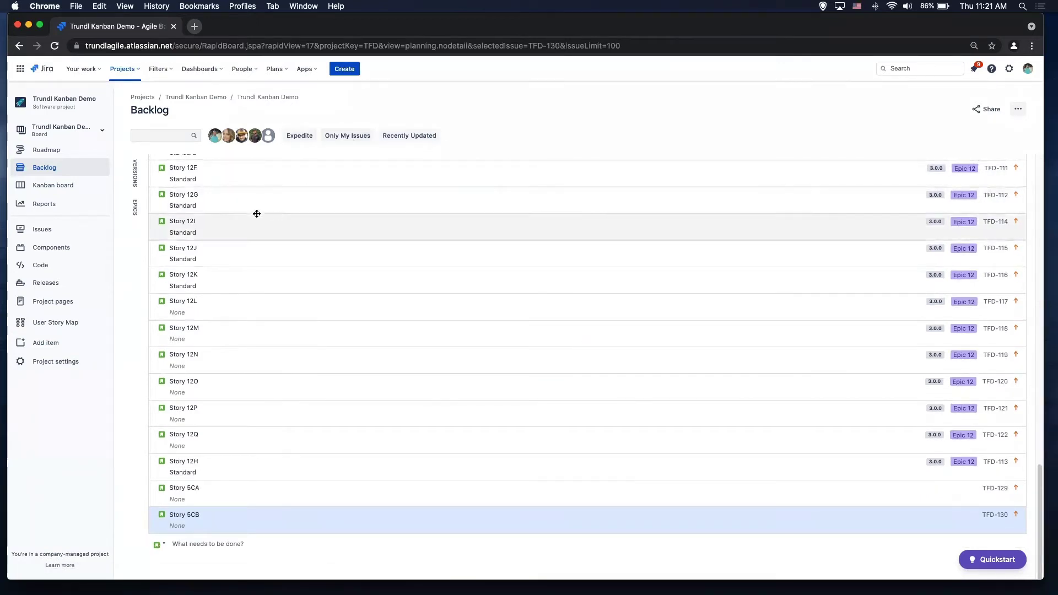
Step: Drag Story 5CA and Story 5CB onto Epic 5, bringing its count to 20 issues
left_click(138, 209)
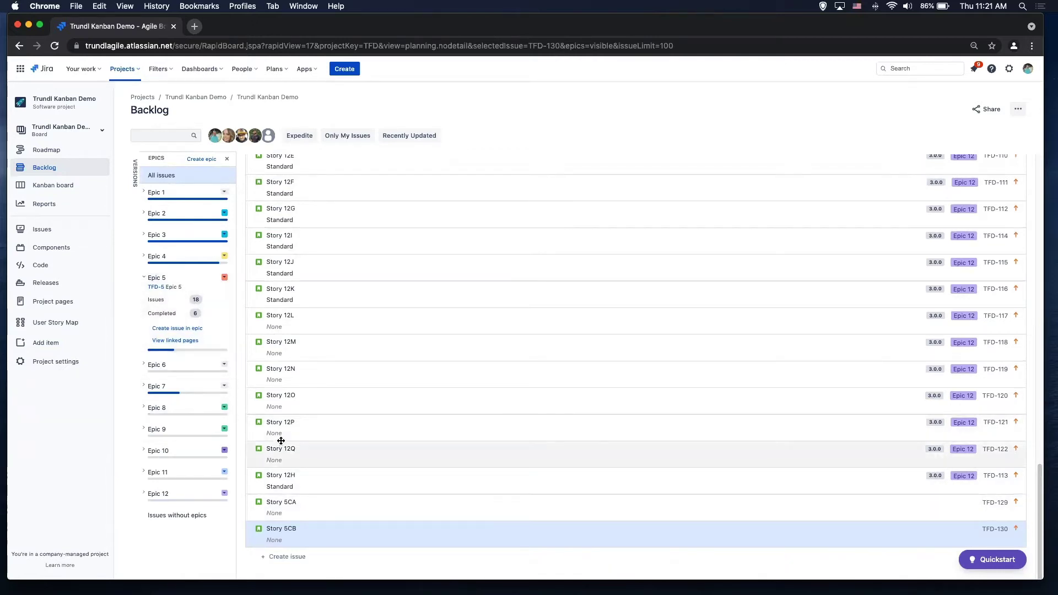
left_click(282, 499)
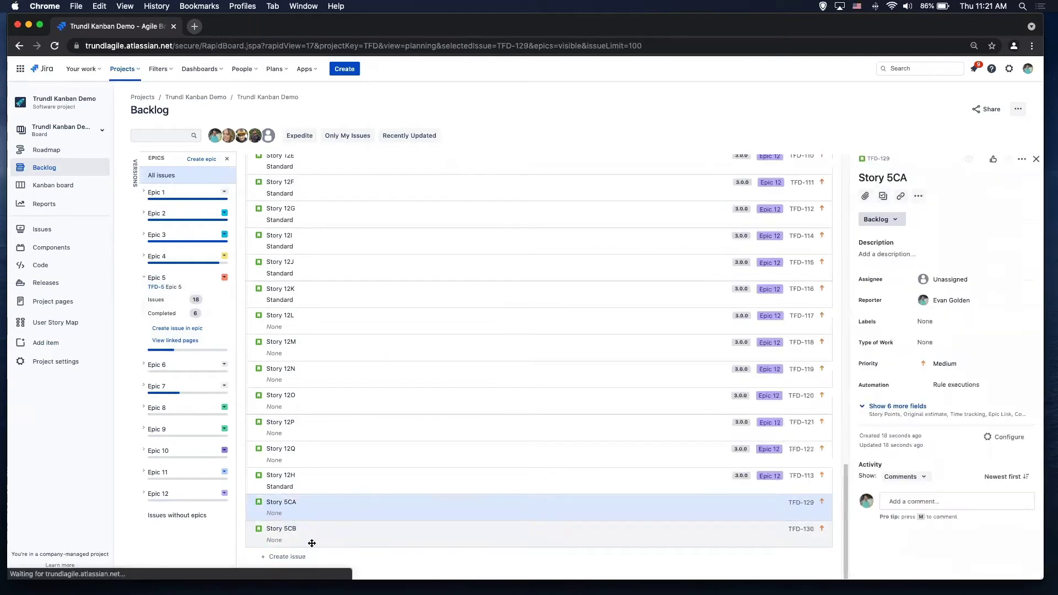
left_click(310, 544)
left_click_drag(359, 526, 189, 325)
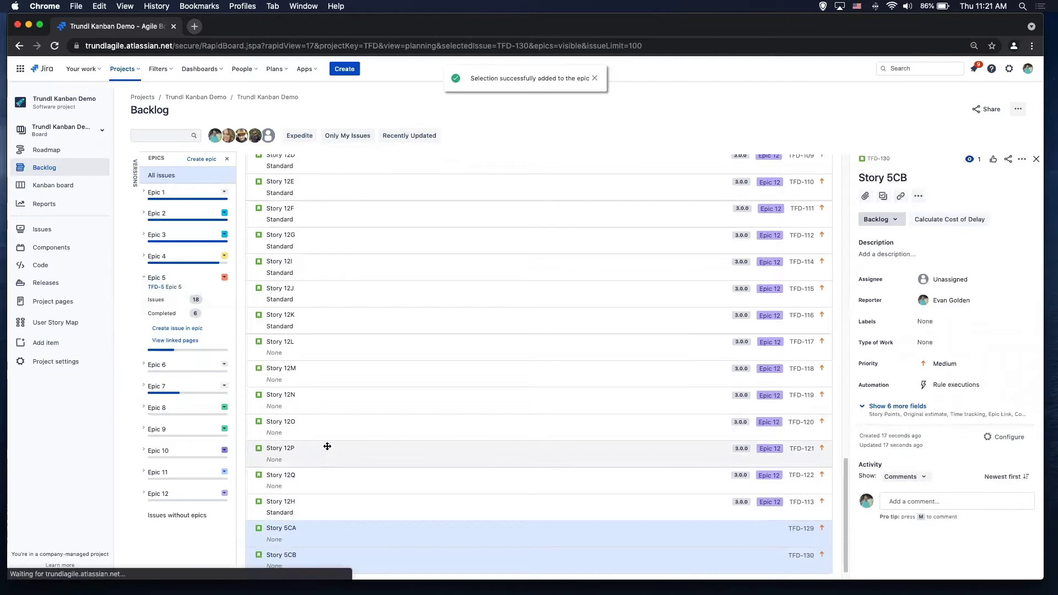
scroll(435, 463, "down", 2)
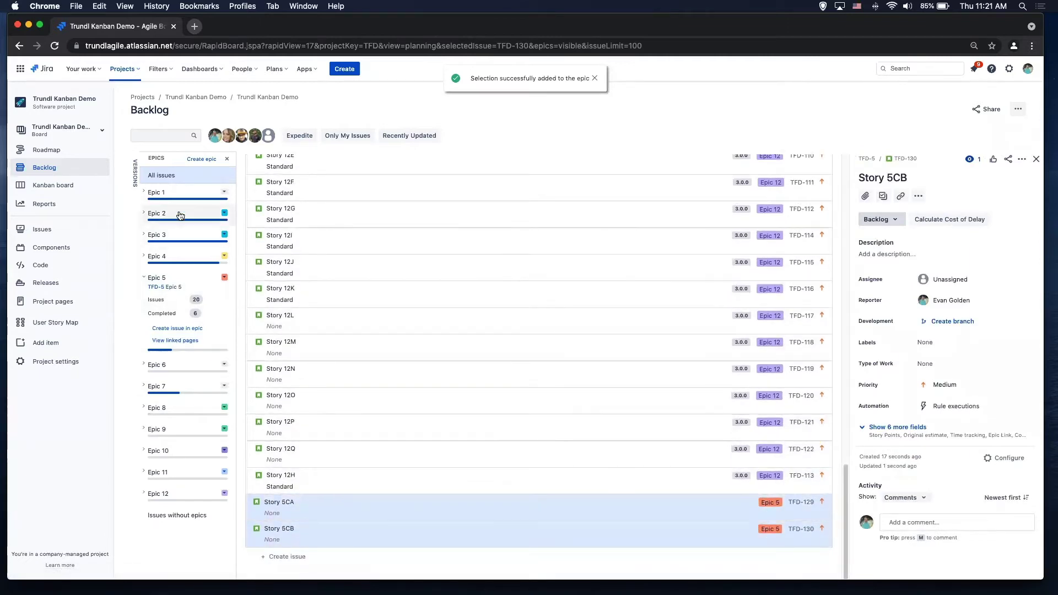
Step: Drag both new stories onto version 2.0.0, raising it from 48 to 50 issues
left_click(137, 185)
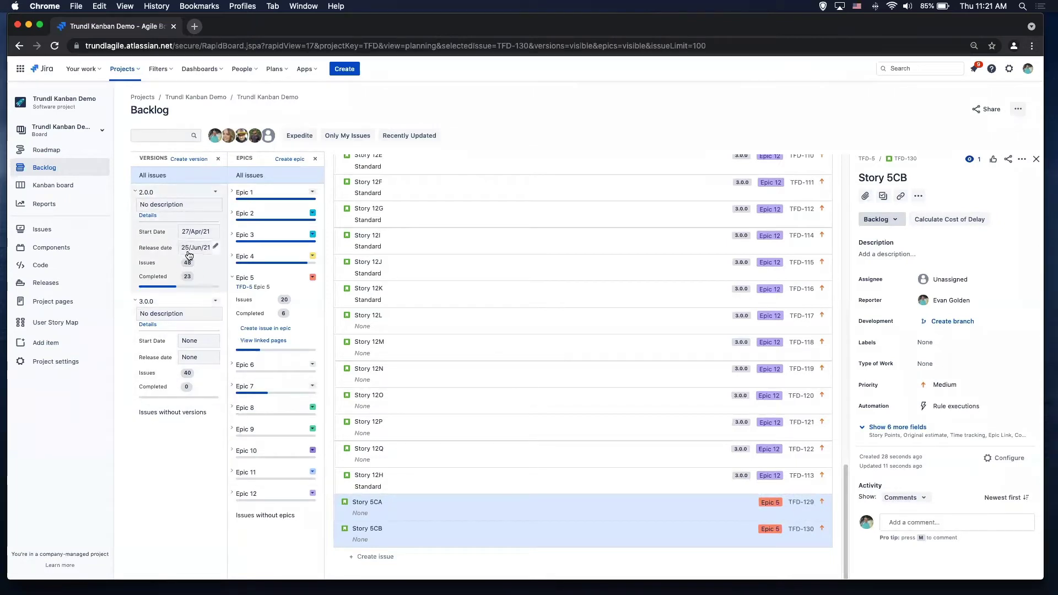
left_click(371, 513, "super")
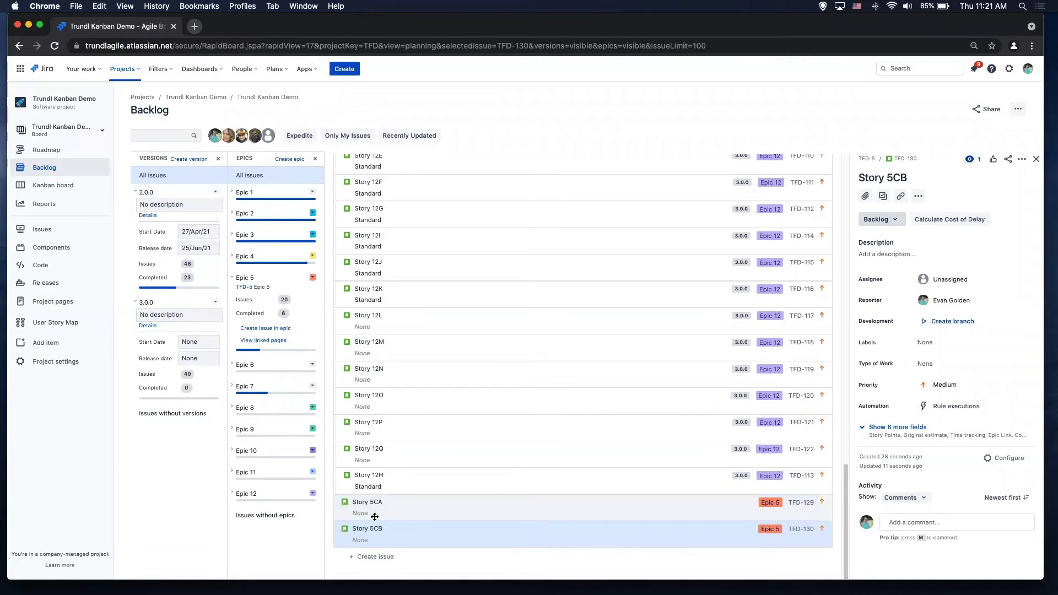
left_click_drag(375, 511, 185, 229)
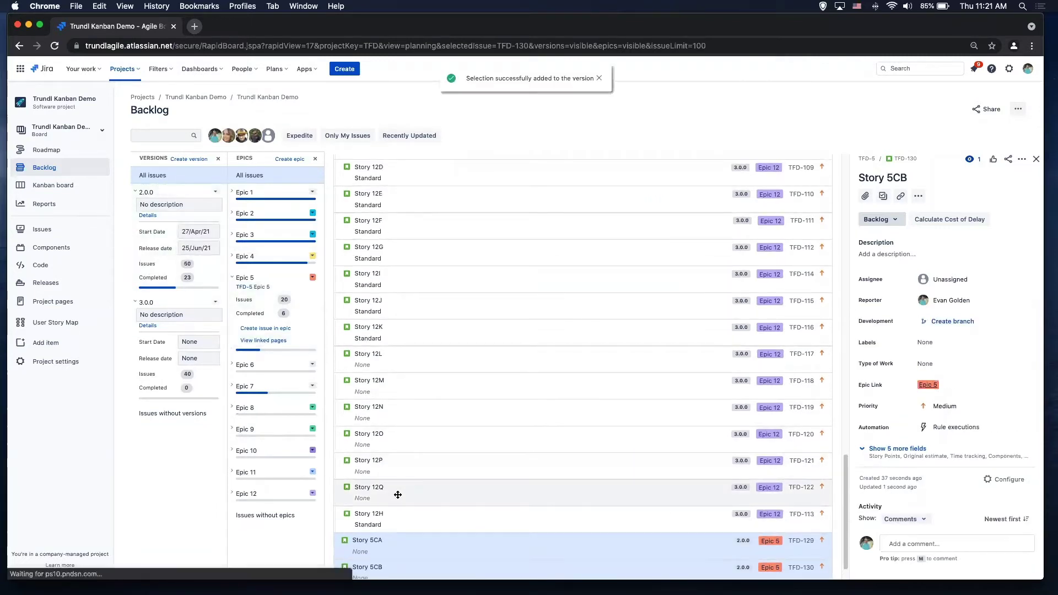
Step: Hide the Versions and Epics panels and mark Story 5CA's Type of Work as Unplanned
left_click(219, 158)
left_click(226, 159)
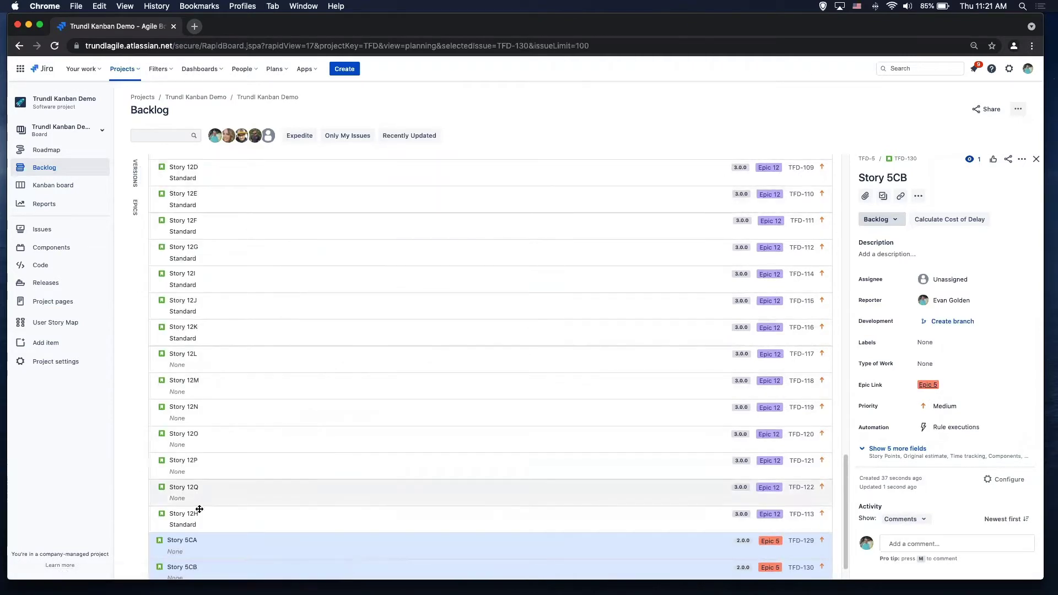
left_click(205, 545)
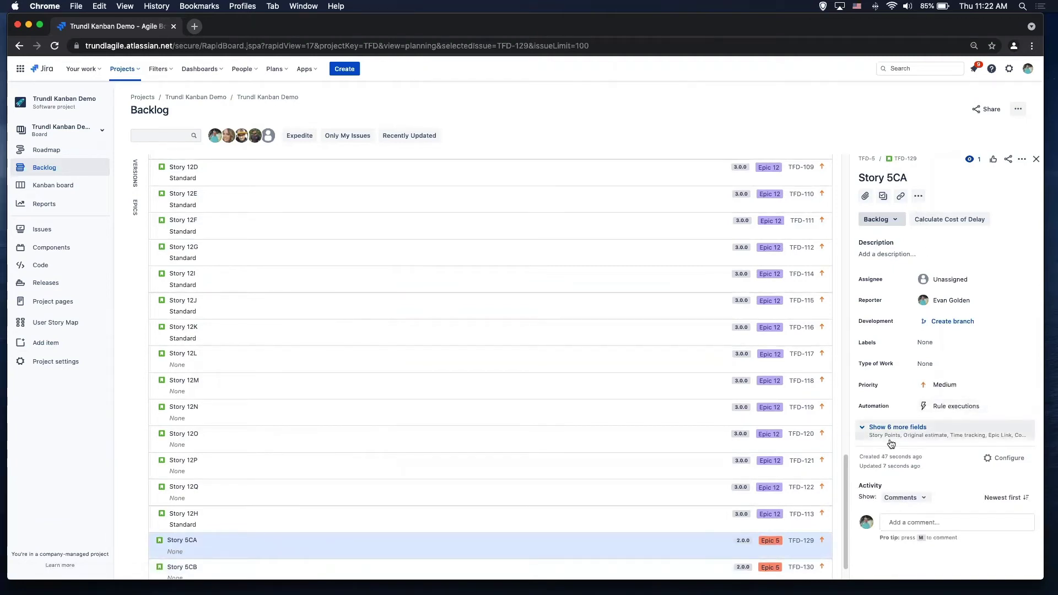
left_click(919, 365)
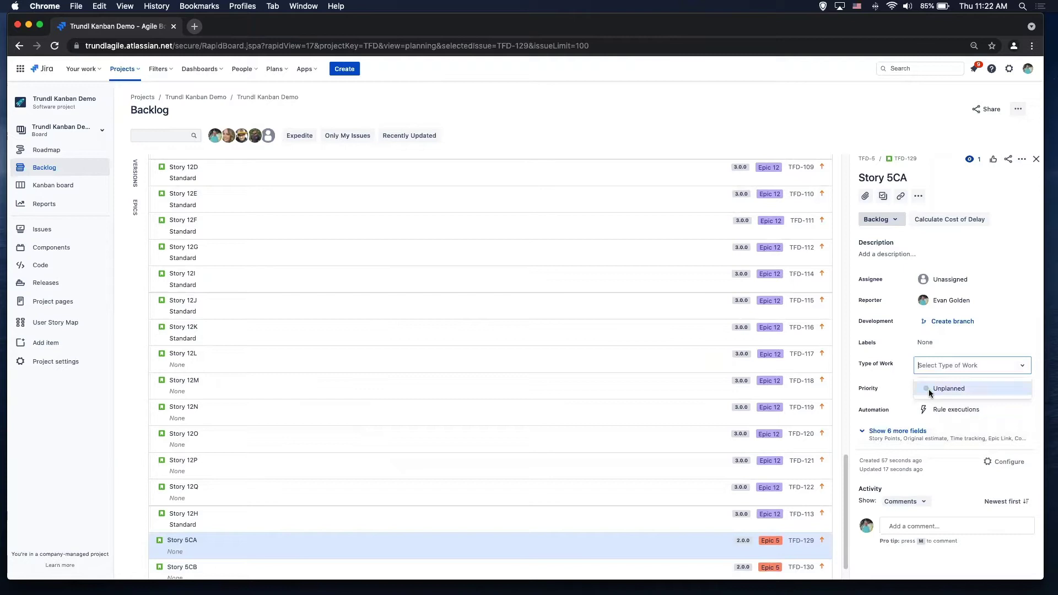
left_click(930, 390)
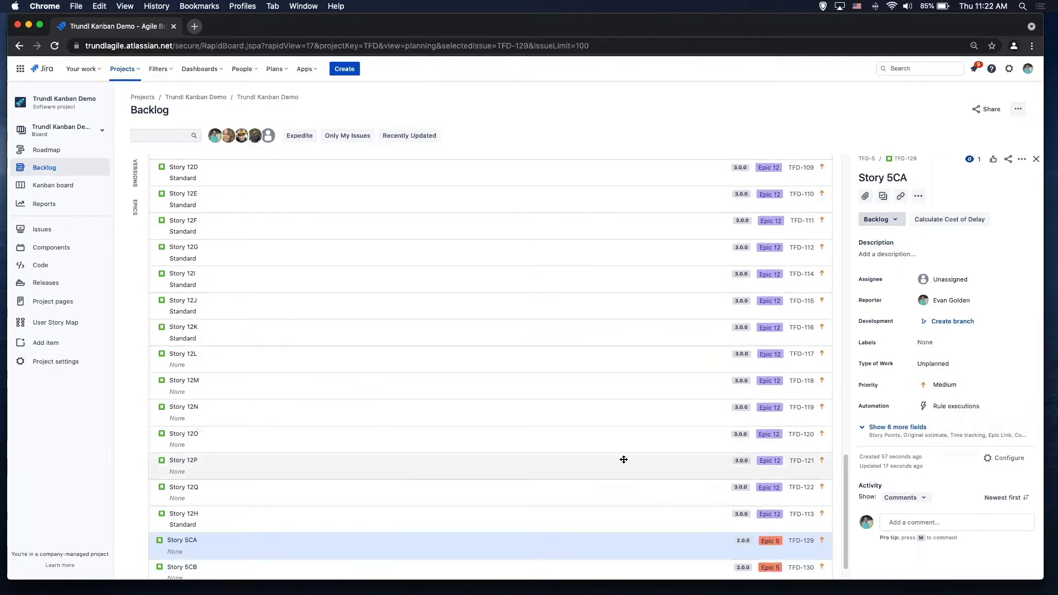
scroll(273, 554, "up", 1)
scroll(171, 529, "down", 2)
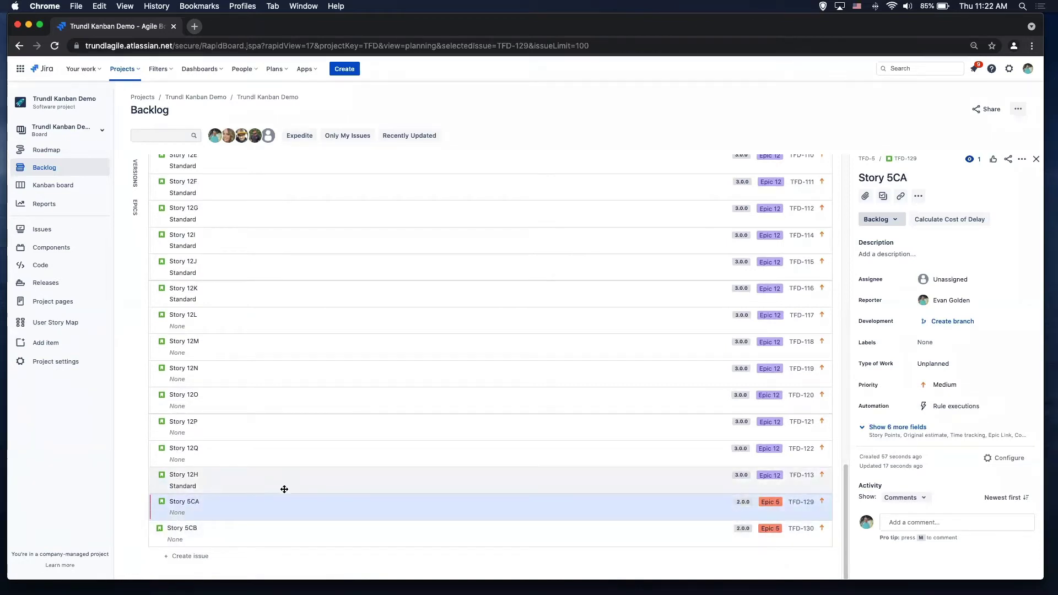
scroll(284, 489, "up", 1)
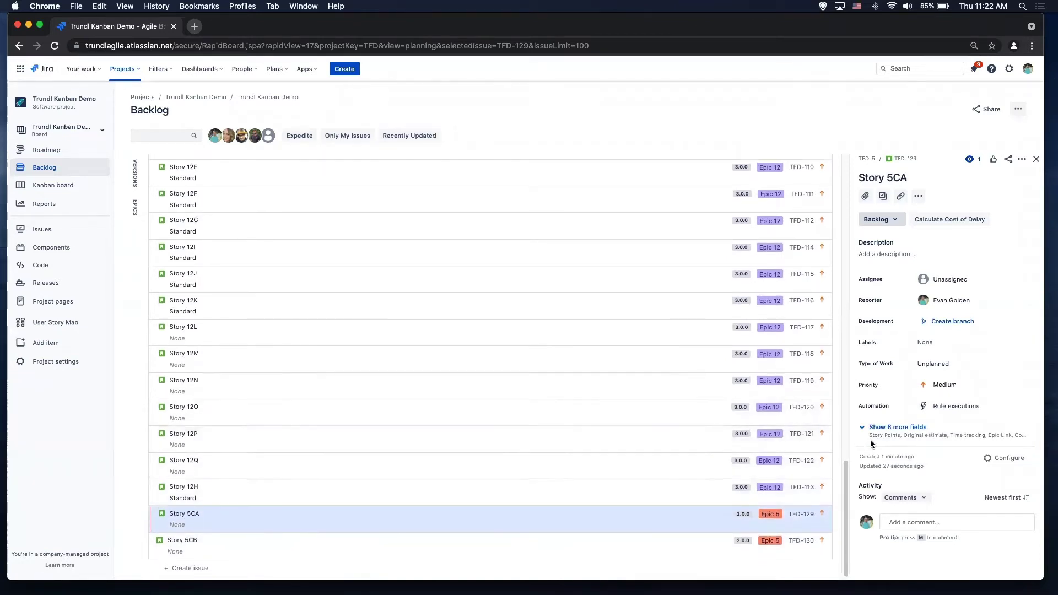
Step: Add the Expedite component to Story 5CA from its expanded fields, then reselect it
left_click(884, 439)
scroll(872, 448, "down", 3)
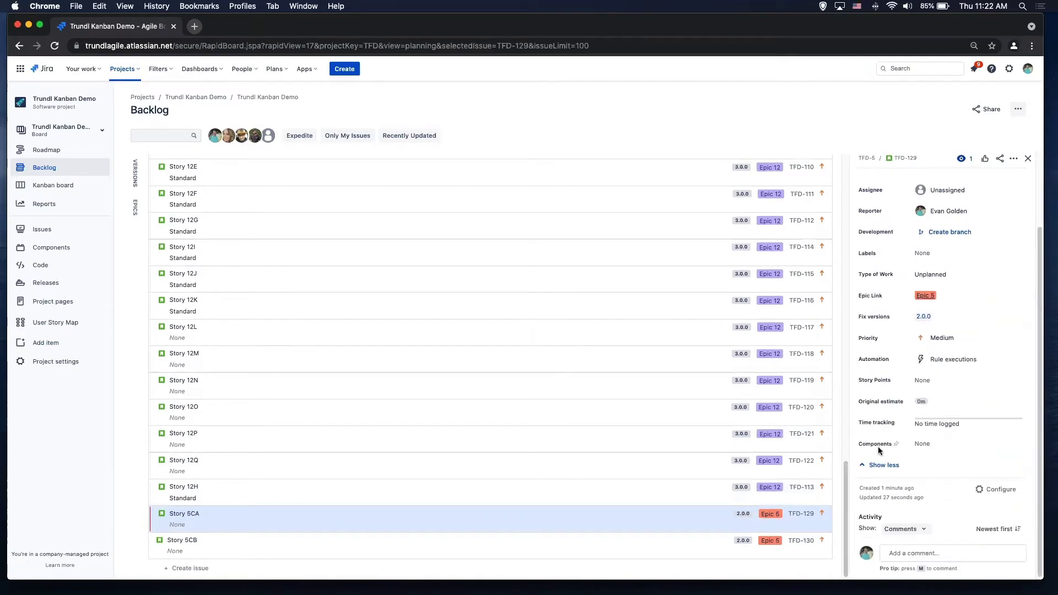
left_click(919, 448)
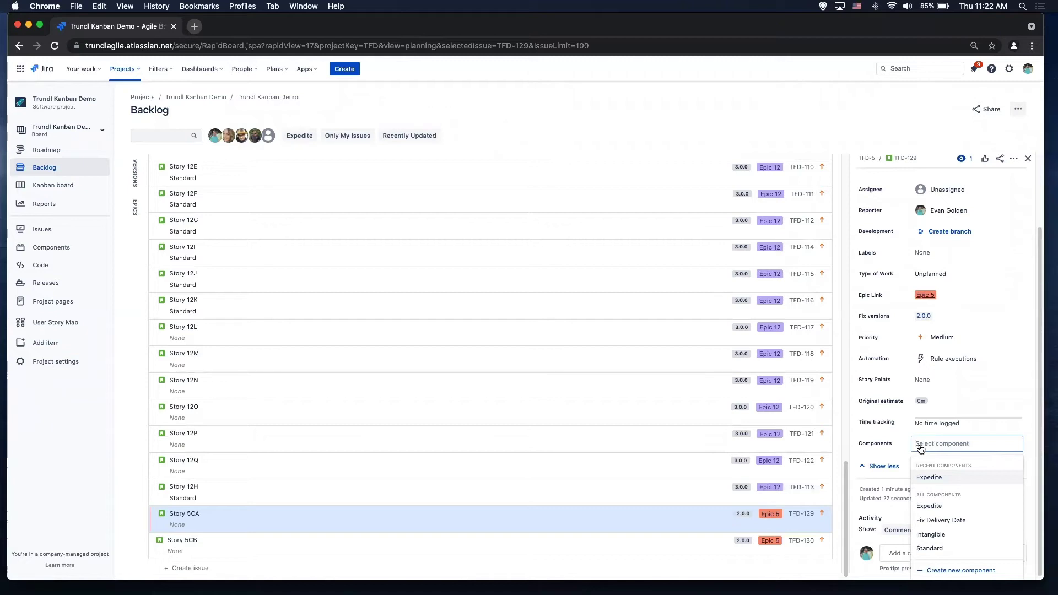
left_click(925, 482)
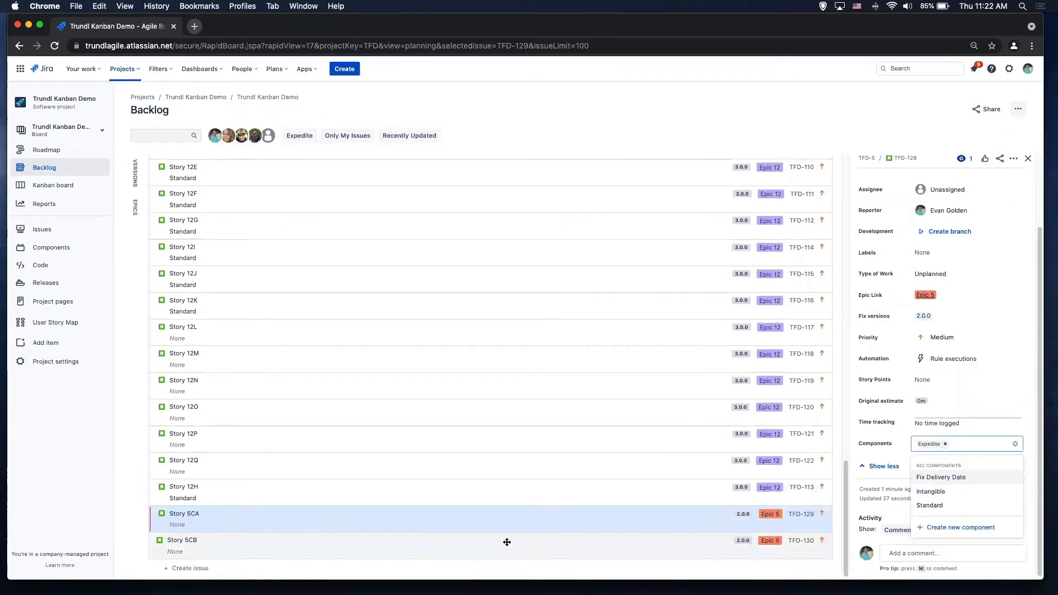
left_click(986, 393)
scroll(165, 529, "up", 1)
scroll(161, 534, "down", 1)
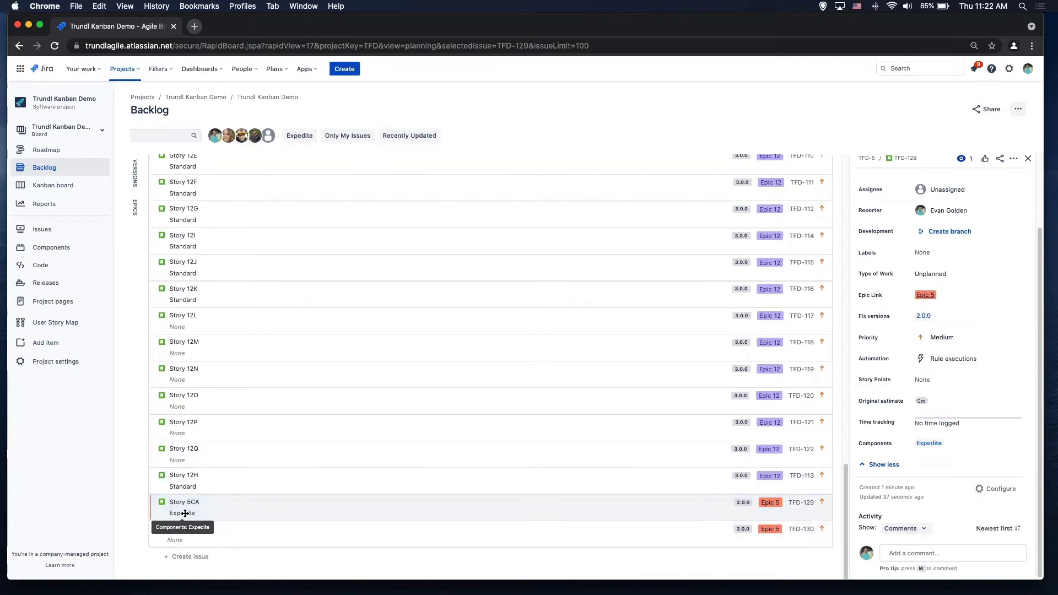
left_click(358, 511)
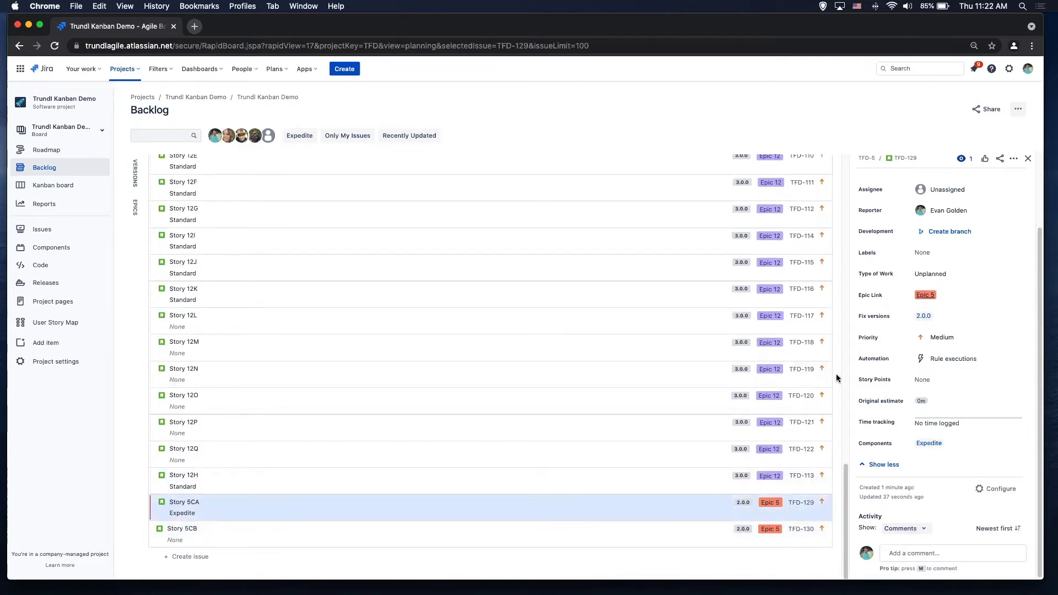
Step: Move Story 5CA and 5CB to the top of Selected for Development and open Story 5CA
scroll(490, 523, "up", 1)
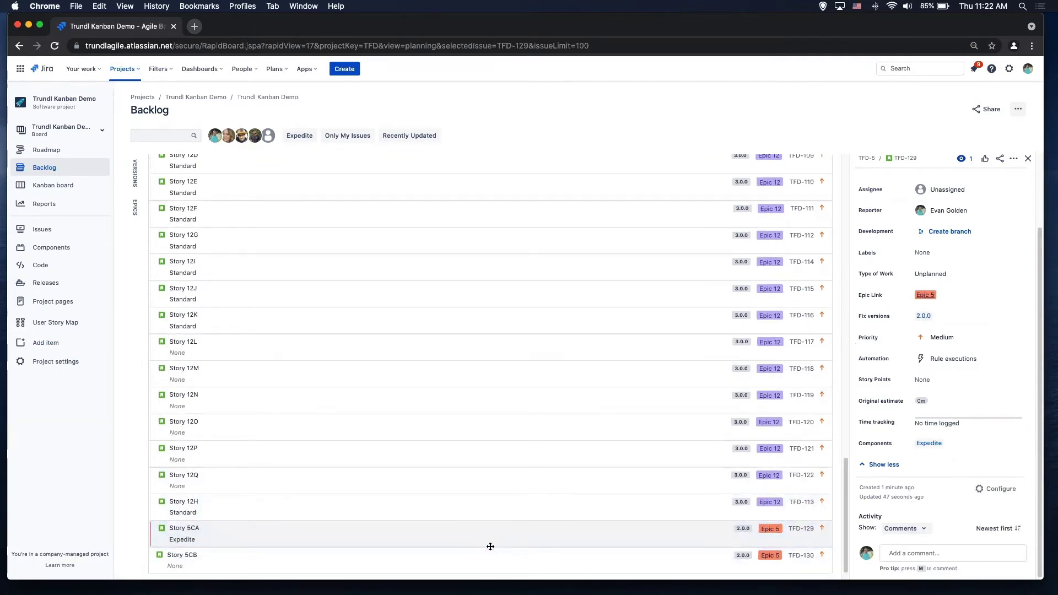
left_click(487, 557, "shift")
left_click_drag(480, 533, 467, 175)
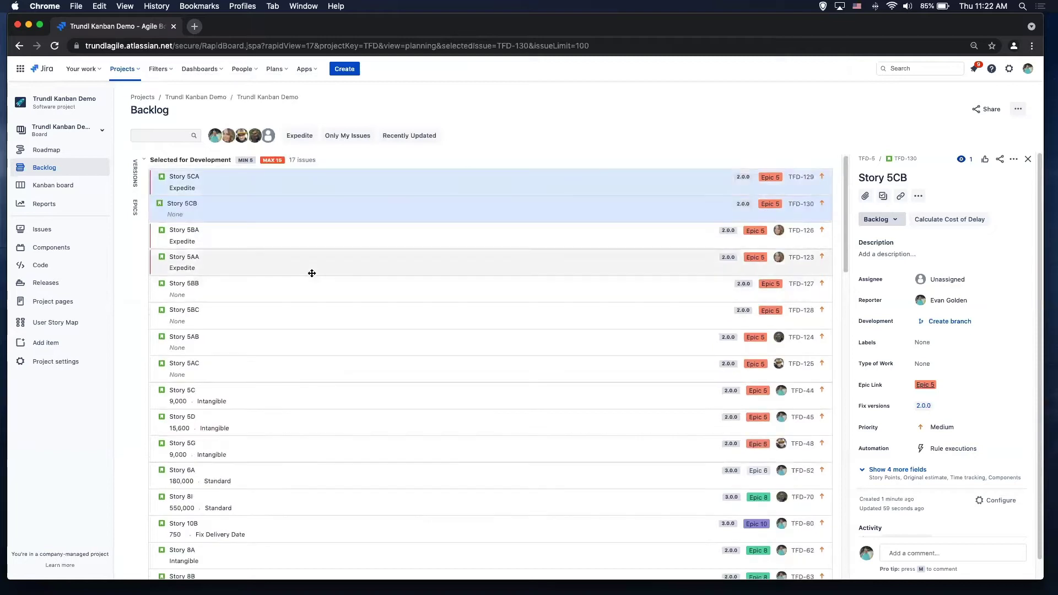
left_click(342, 185)
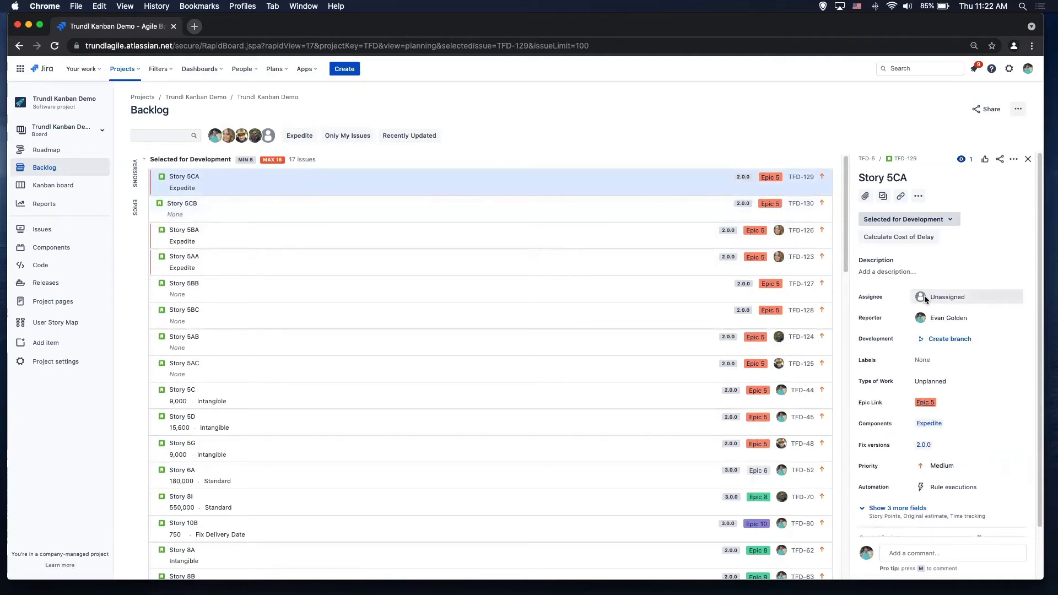
Step: Compute Story 5CA's cost of delay: 5000 revenue per week, duration 8, result 40000
left_click(892, 245)
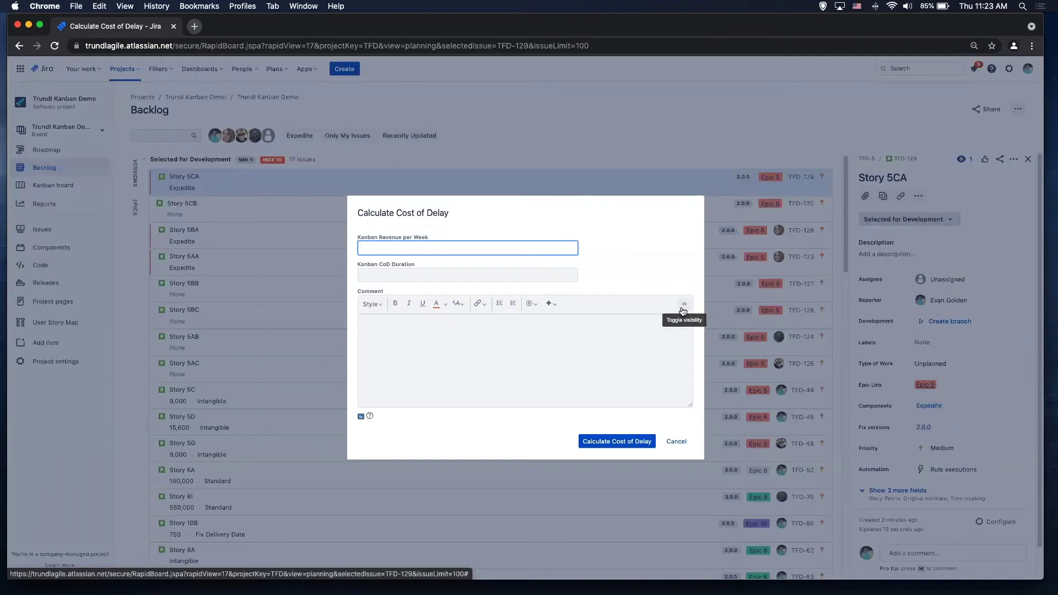
type("5000")
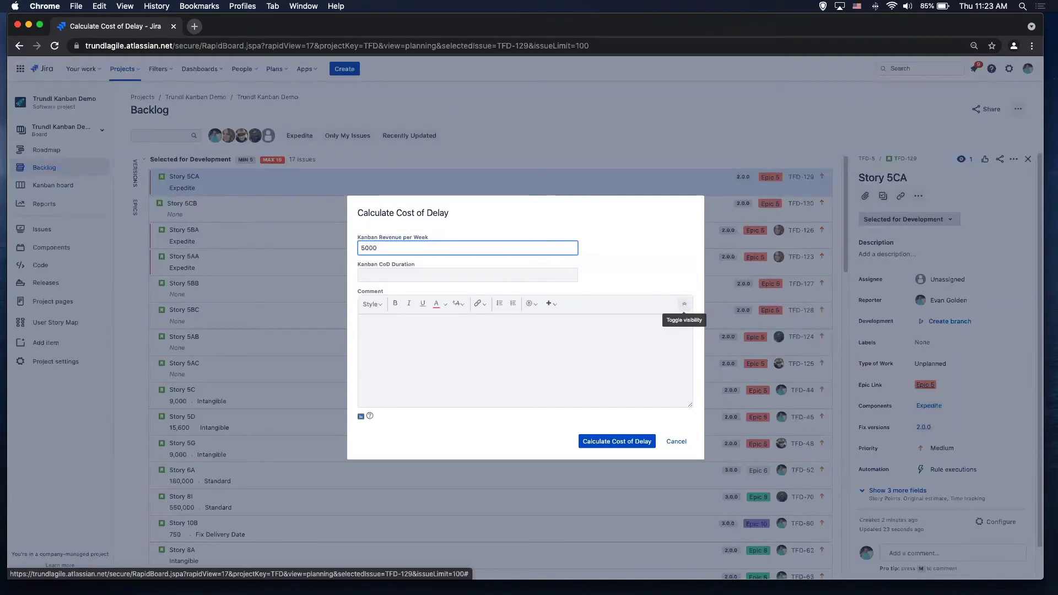
left_click(526, 275)
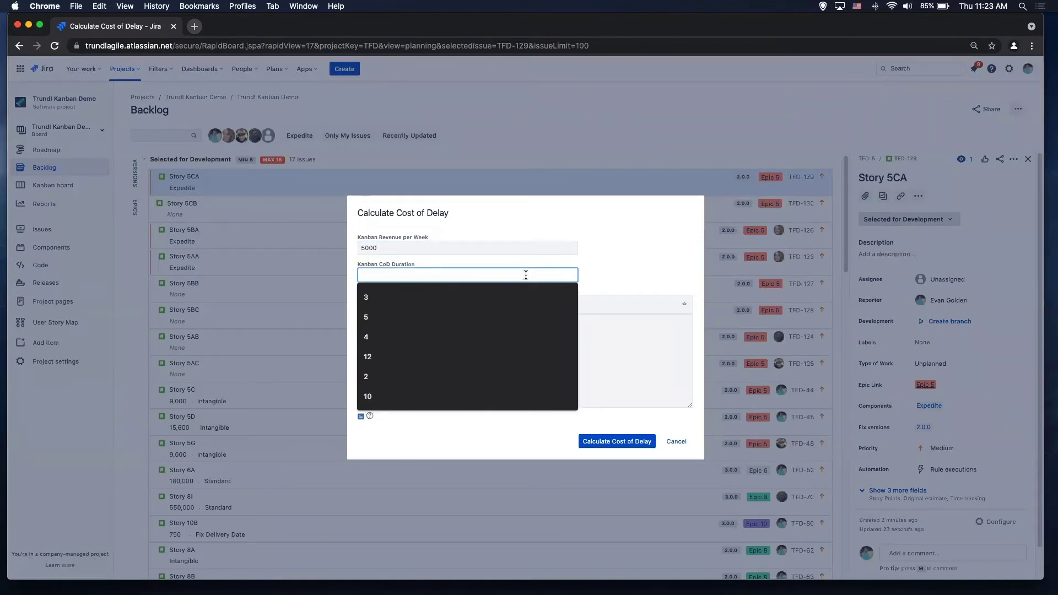
type("8")
left_click(651, 443)
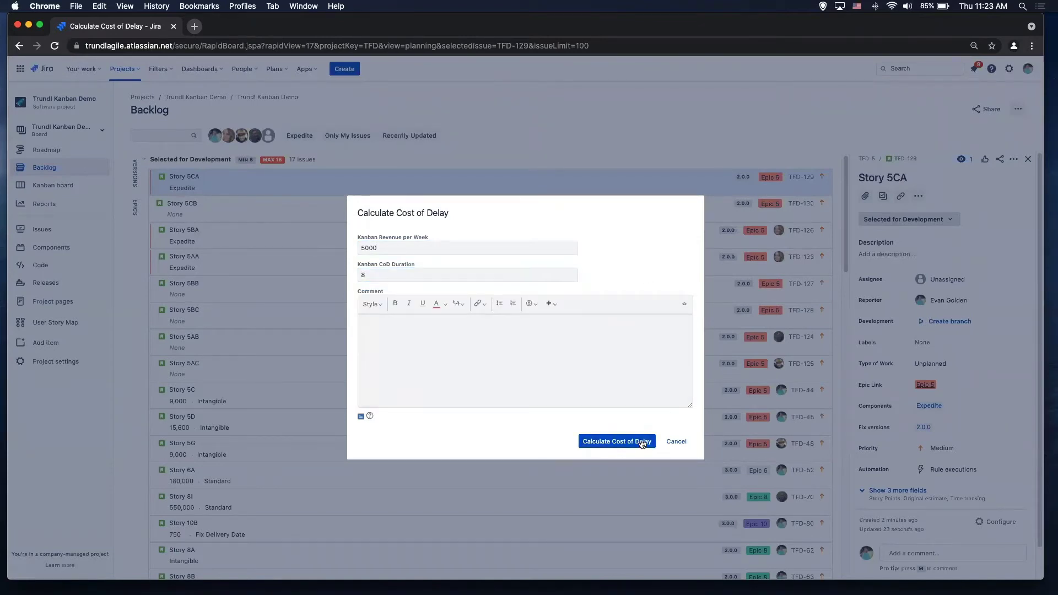
scroll(931, 282, "down", 3)
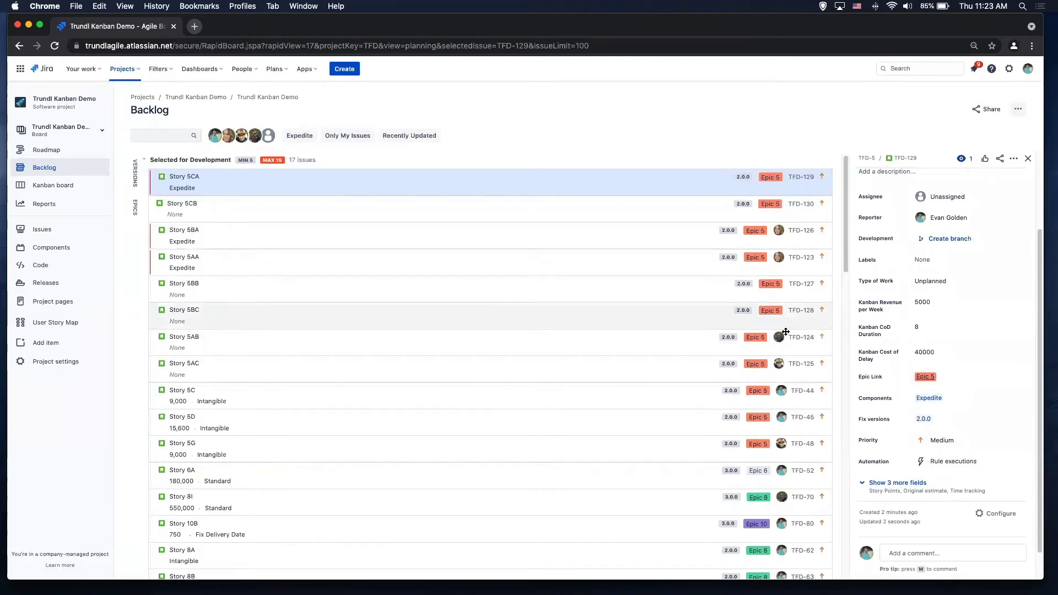
Step: On the Kanban board, trial-move Story 5CA to In Development, then return it and 5BA to Selected
left_click(61, 188)
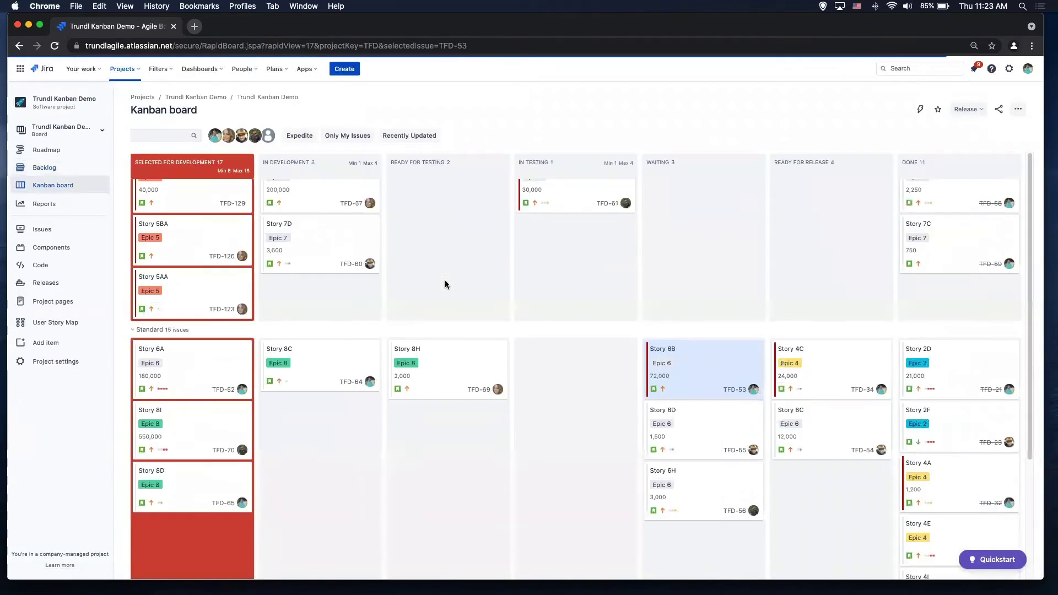
scroll(445, 281, "up", 1)
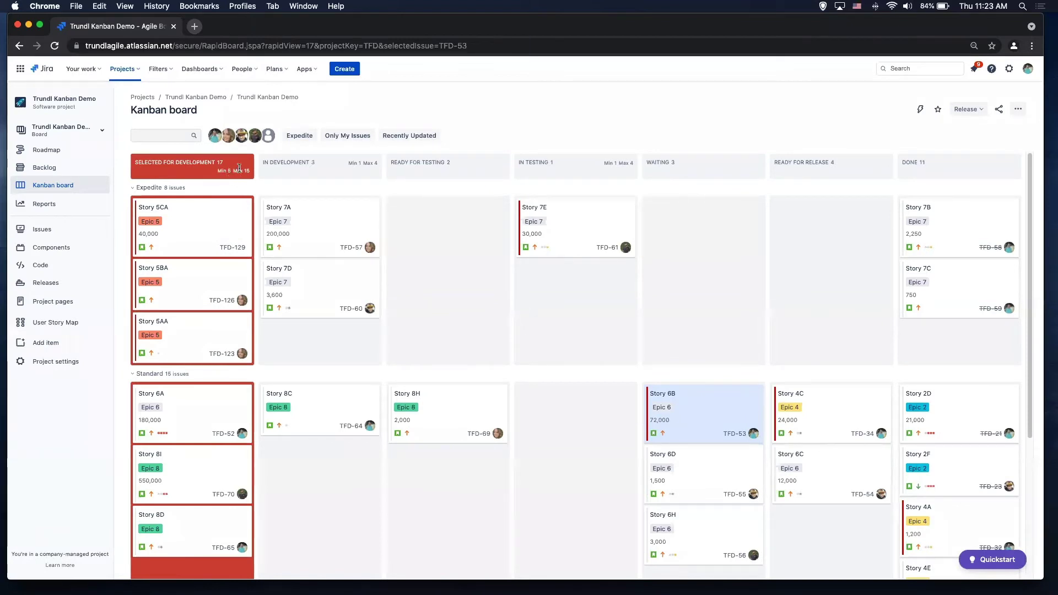
left_click_drag(206, 218, 331, 281)
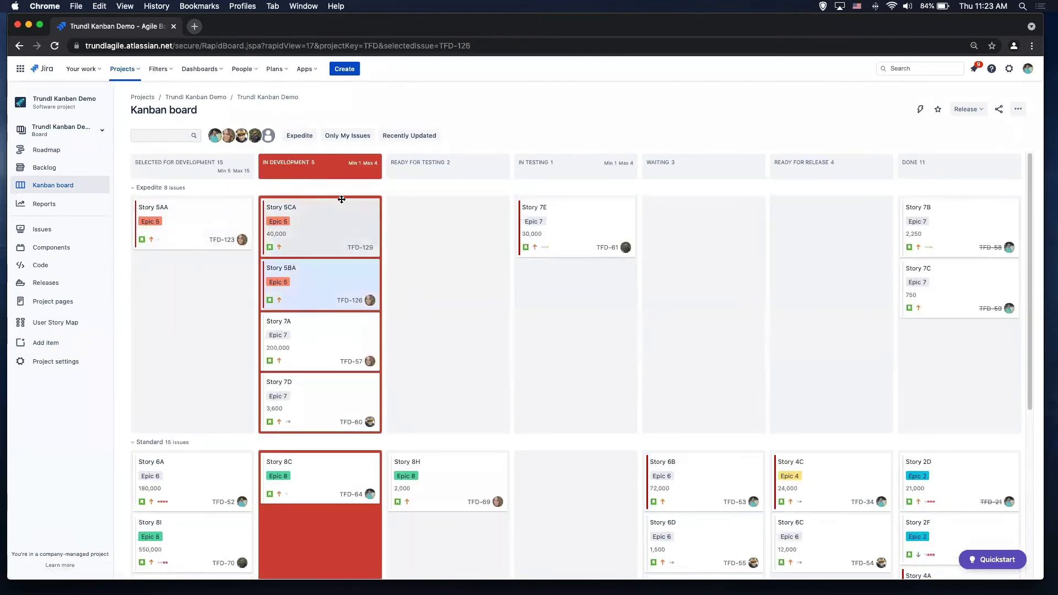
left_click_drag(309, 224, 240, 229)
left_click_drag(310, 233, 184, 248)
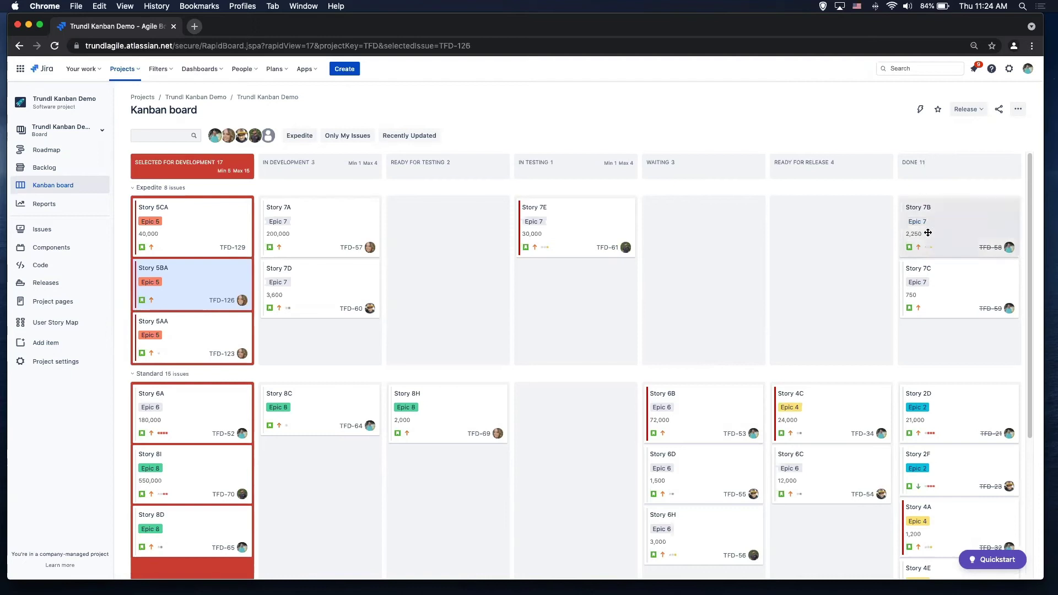
Step: Begin releasing version 2.0.0, list its 50 issues in a new tab, then cancel the release
left_click(981, 110)
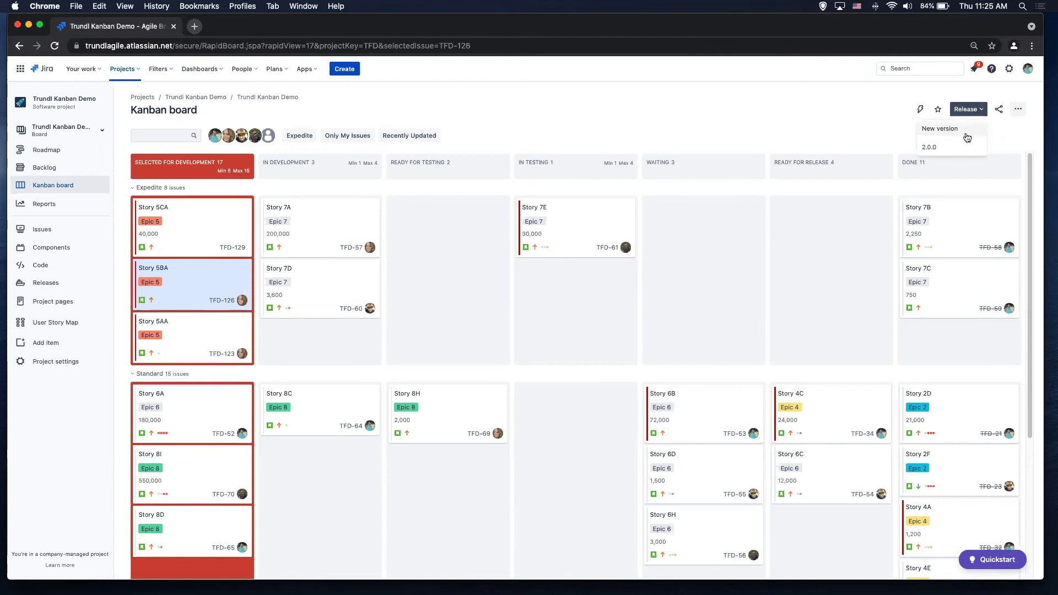
left_click(956, 147)
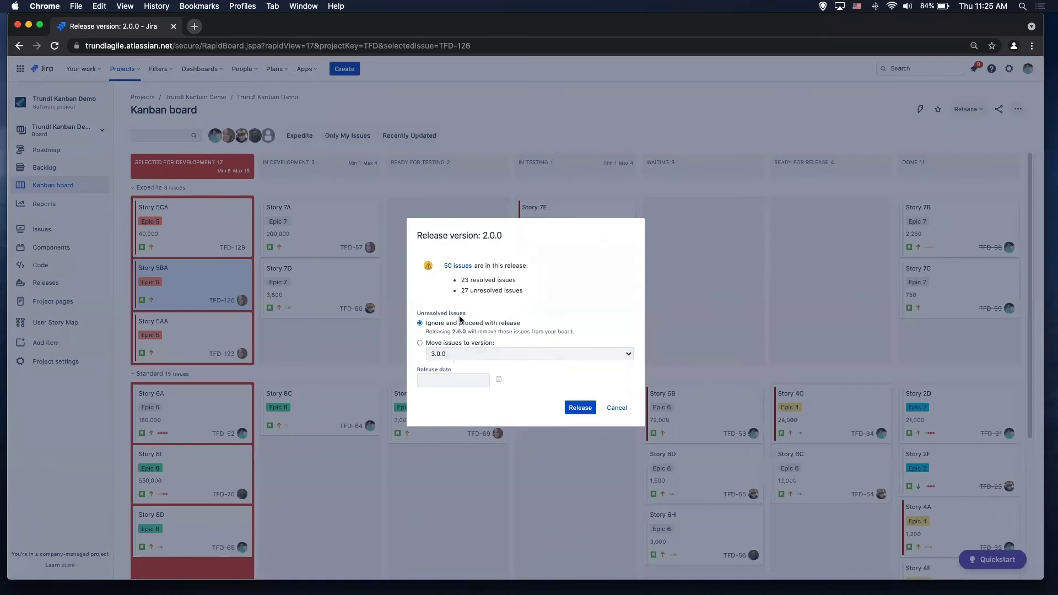
left_click(455, 266)
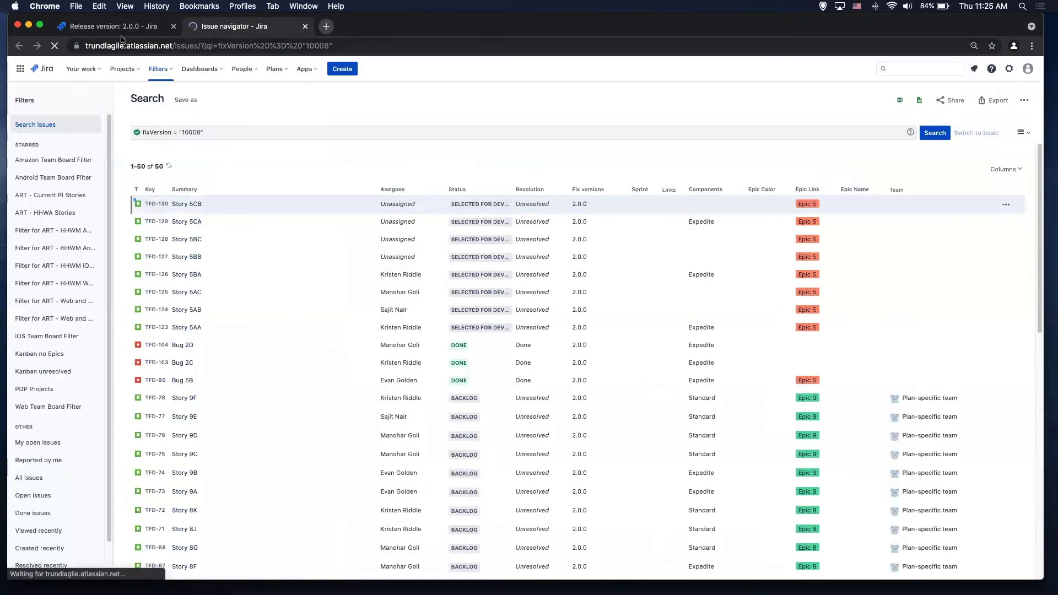
left_click(119, 27)
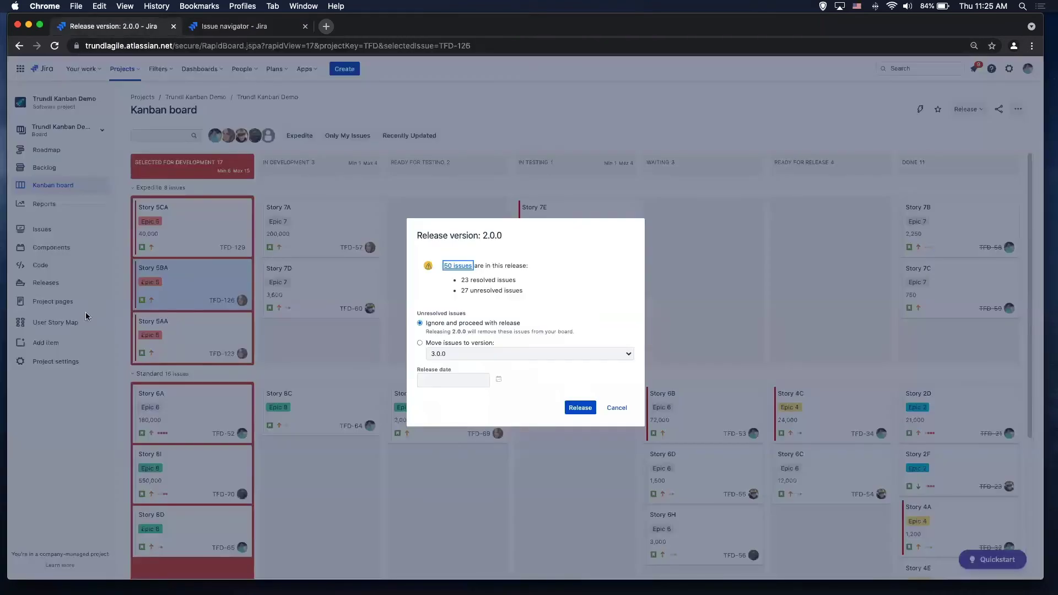
left_click(617, 409)
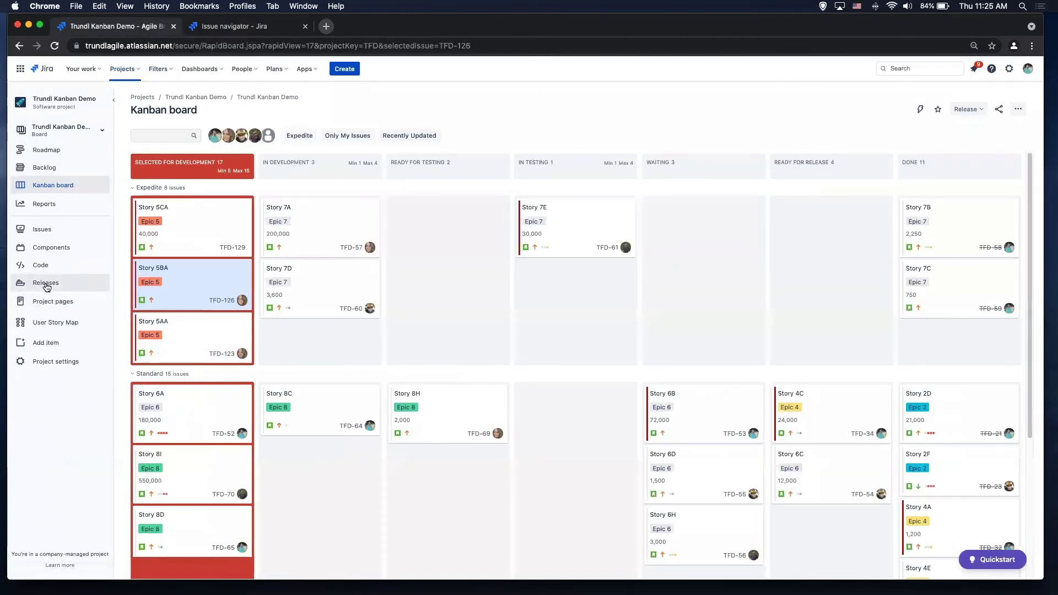
Step: Open the project's Releases page in a new tab and view the version 2.0.0 release report
left_click(46, 283, "super")
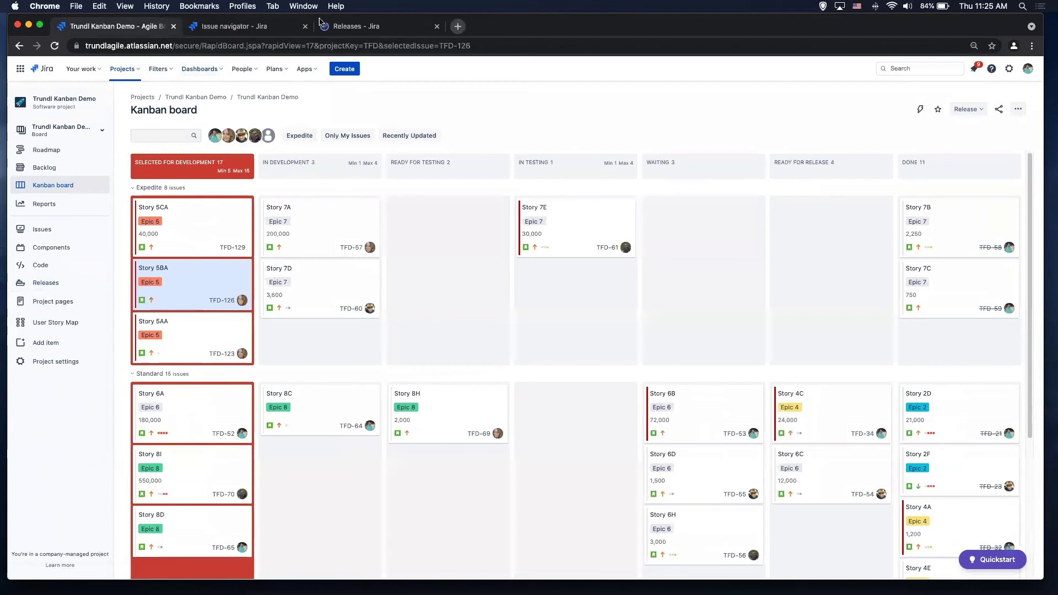
left_click(340, 24)
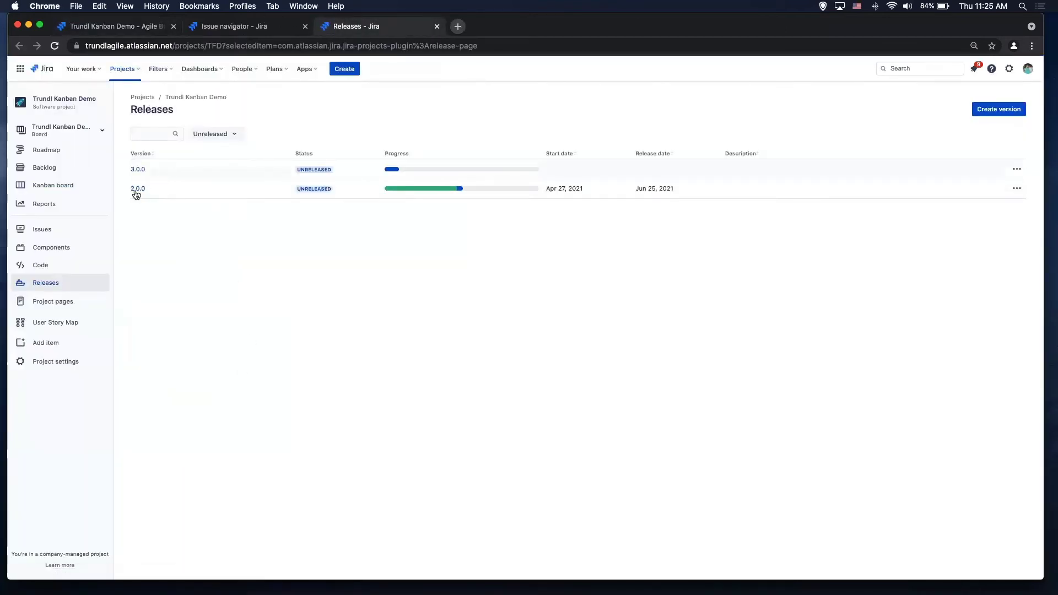
left_click(136, 189)
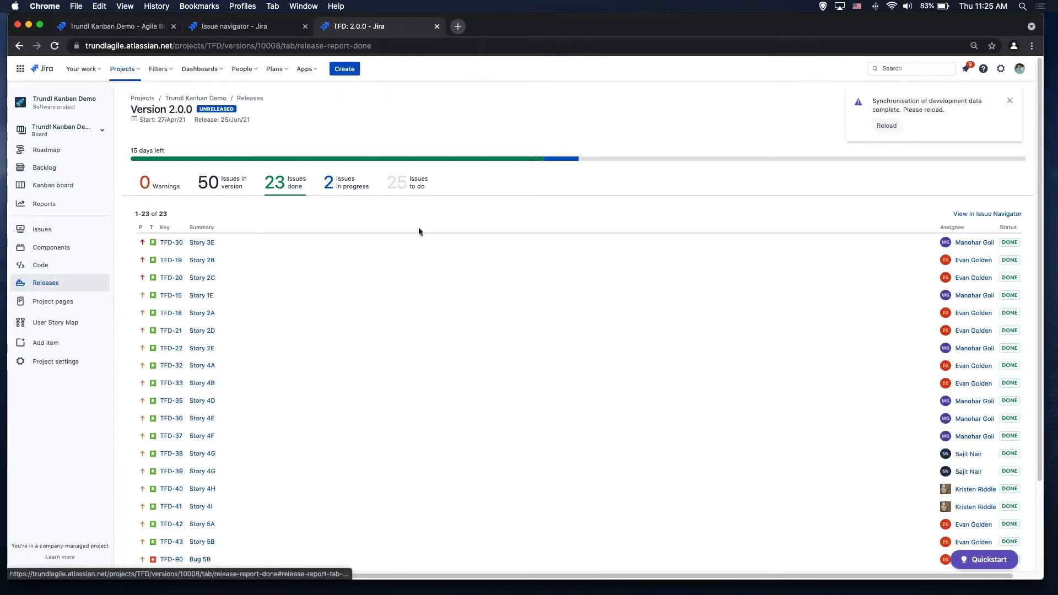
scroll(349, 304, "down", 3)
scroll(350, 304, "up", 3)
Step: Dismiss the sync notice, open version 2.0.0's release notes, and switch back to the Kanban board
left_click(1010, 101)
left_click(971, 117)
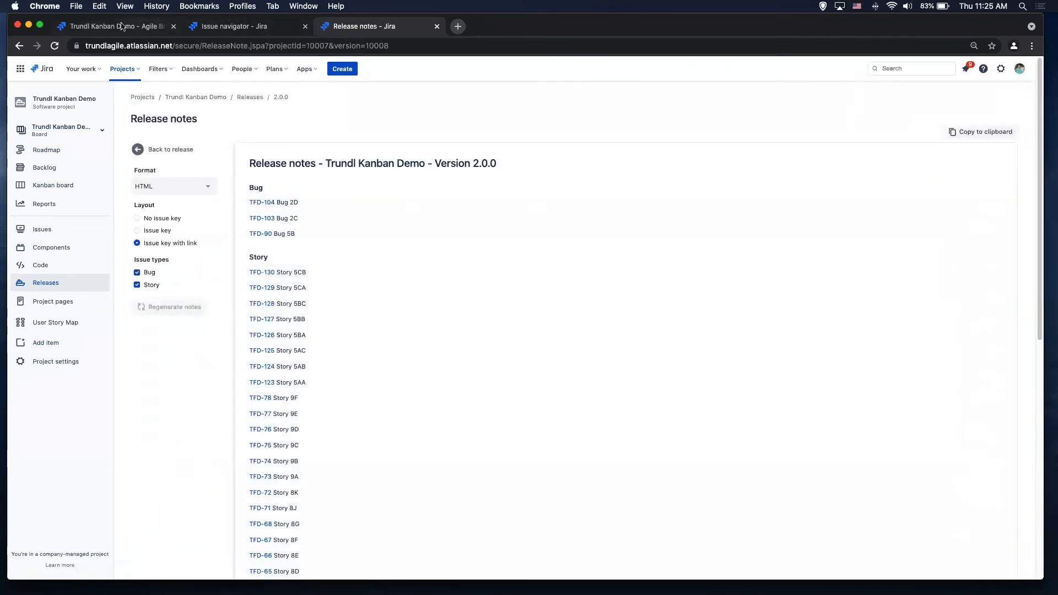
left_click(122, 26)
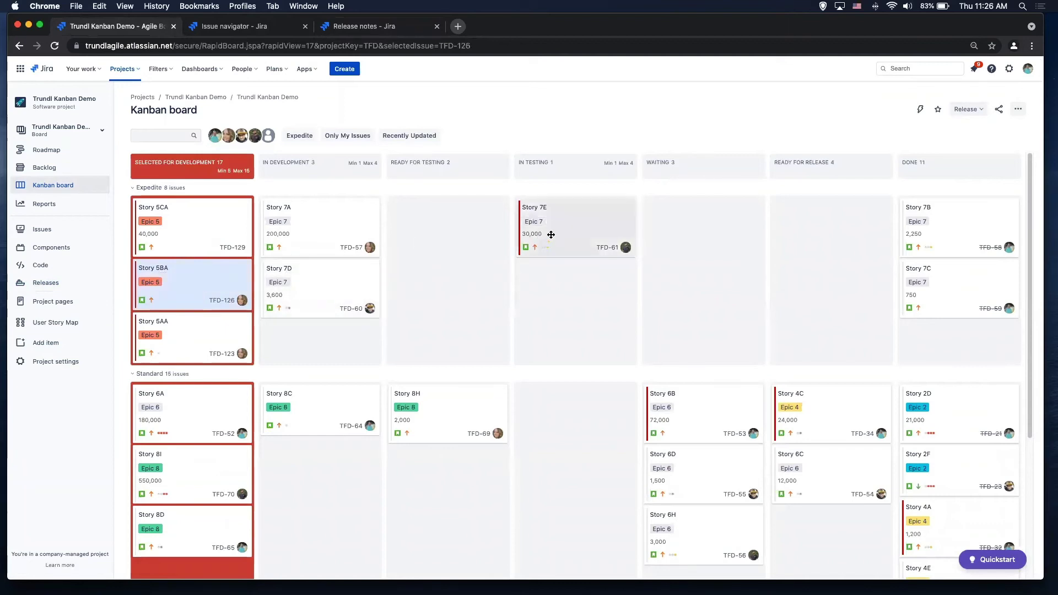
left_click_drag(551, 235, 699, 236)
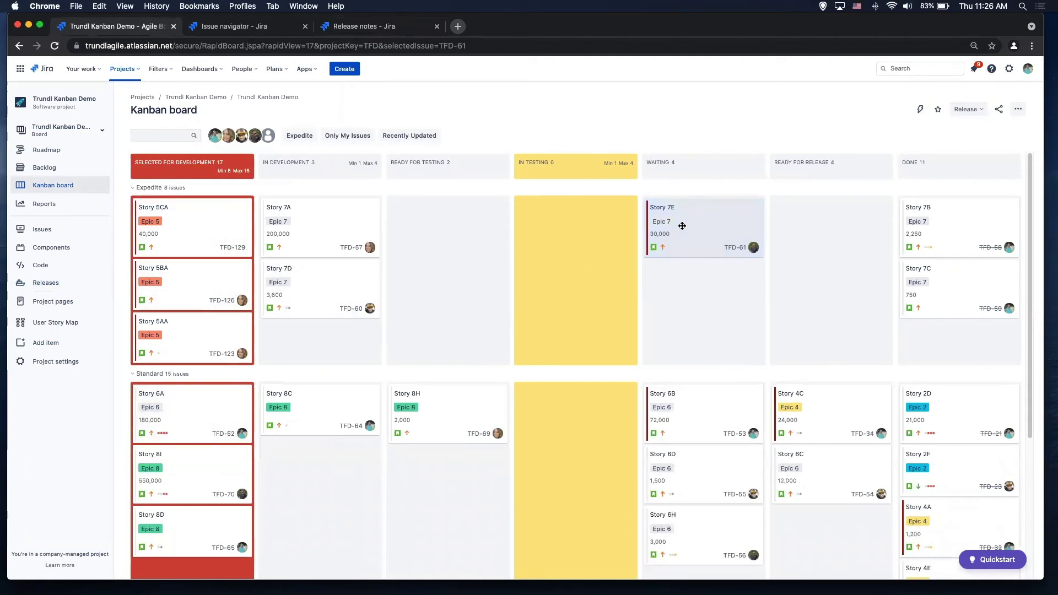
left_click_drag(678, 226, 561, 291)
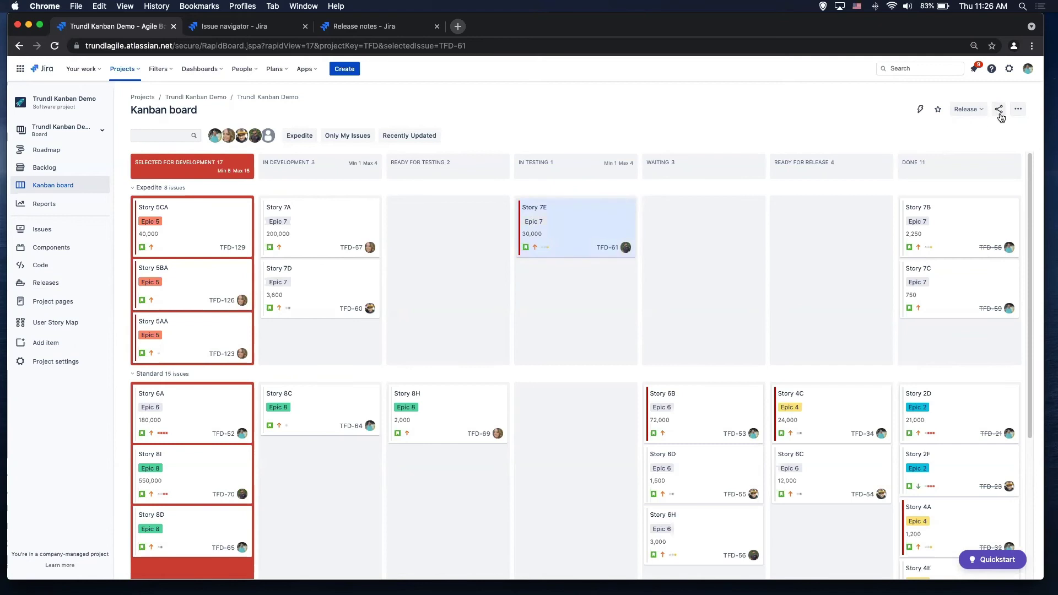
Step: Open the board's Columns settings showing limits: Selected for Development 5–15, In Testing 1–4
left_click(1018, 108)
left_click(951, 143)
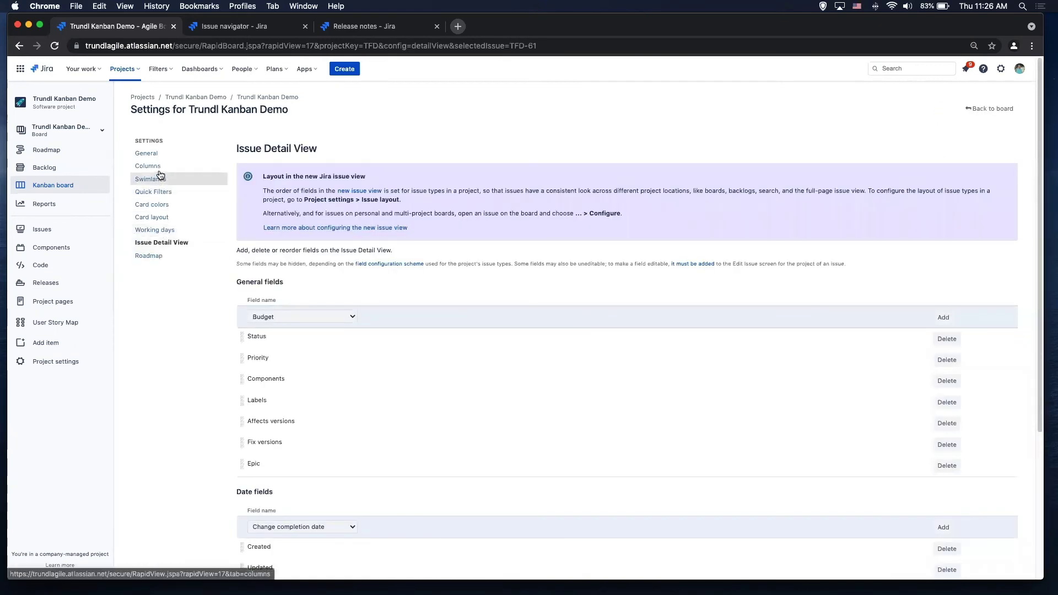
left_click(159, 168)
scroll(772, 430, "down", 1)
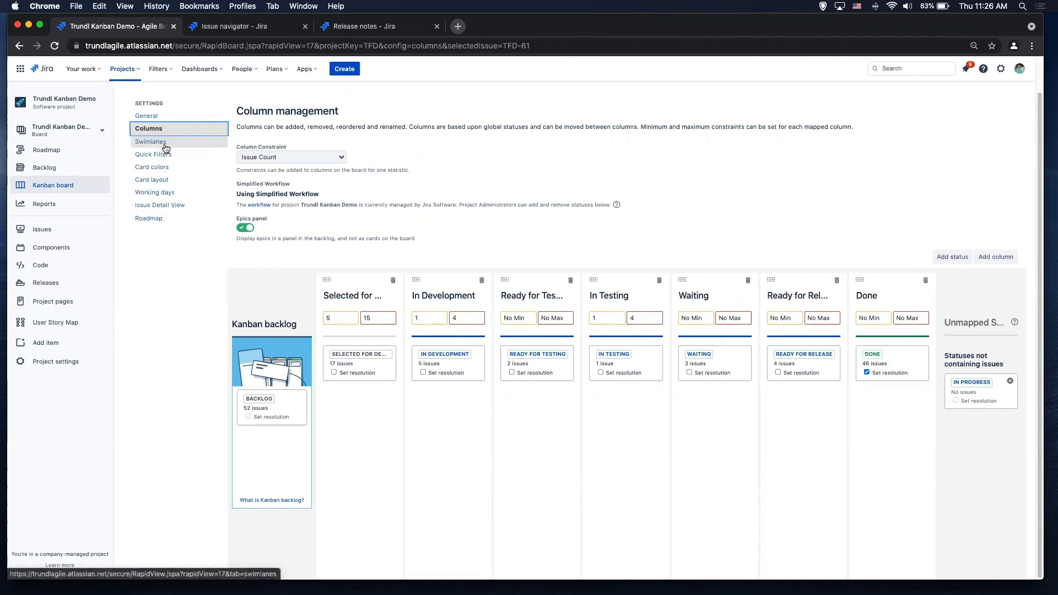
Step: Review the Swimlanes and Quick Filters settings, then go back to the Kanban board
left_click(165, 144)
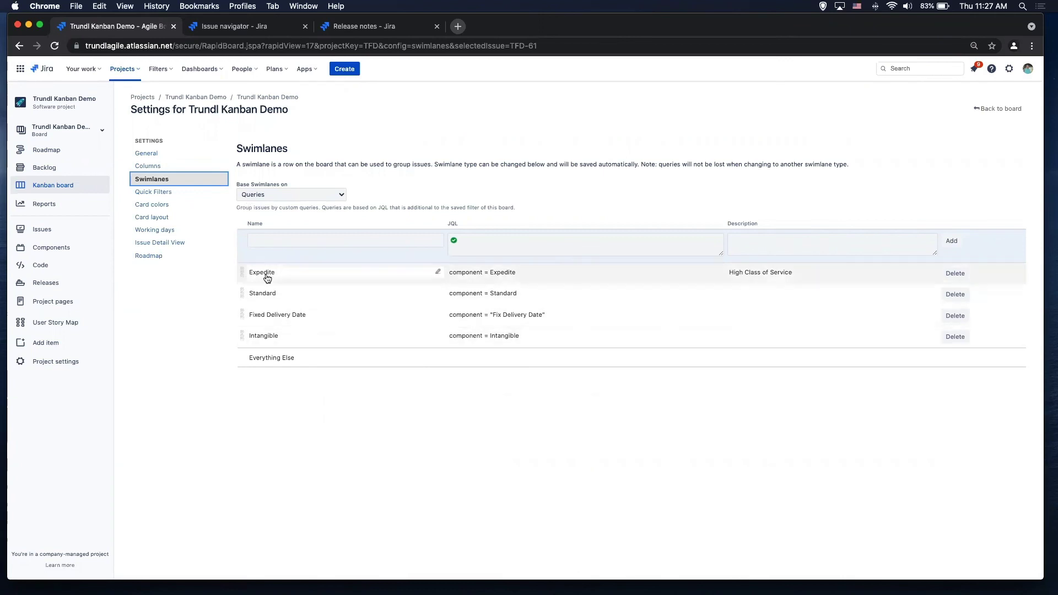
left_click(154, 192)
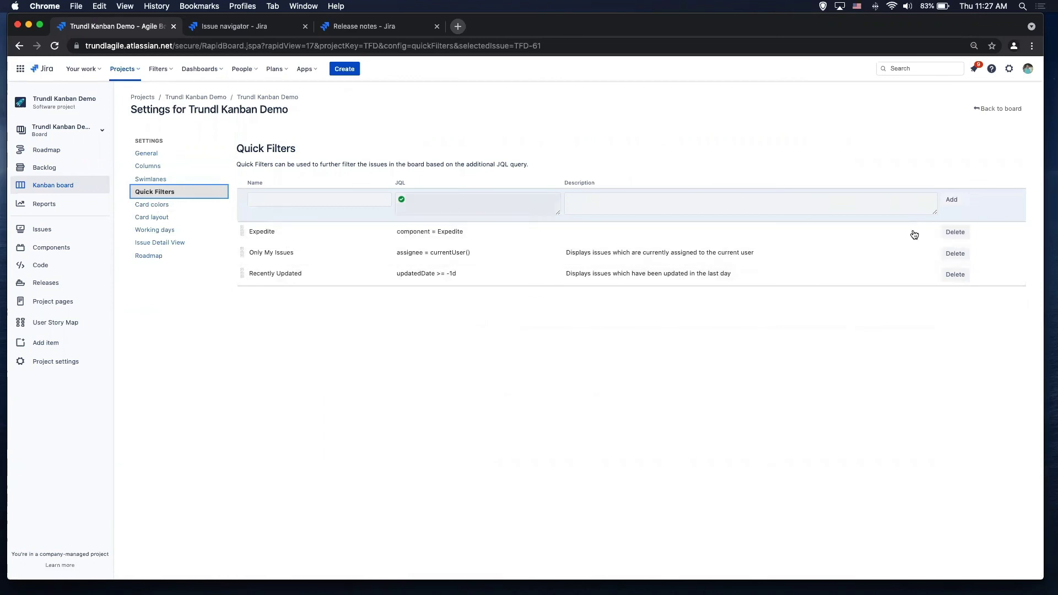
left_click(994, 108)
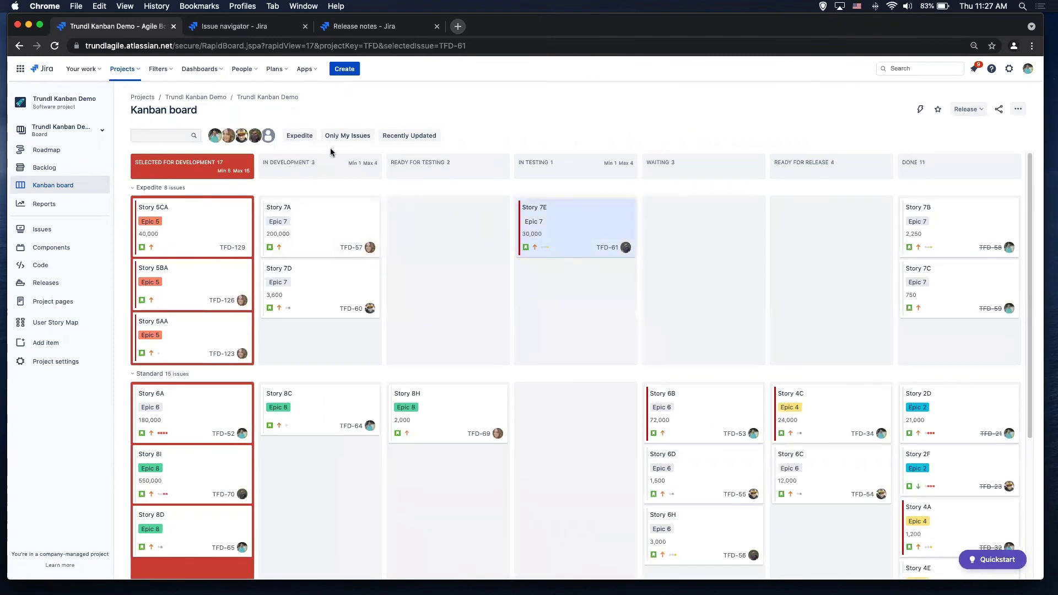
Step: Toggle the Expedite quick filter on and off, then collapse the Standard swimlane
left_click(296, 140)
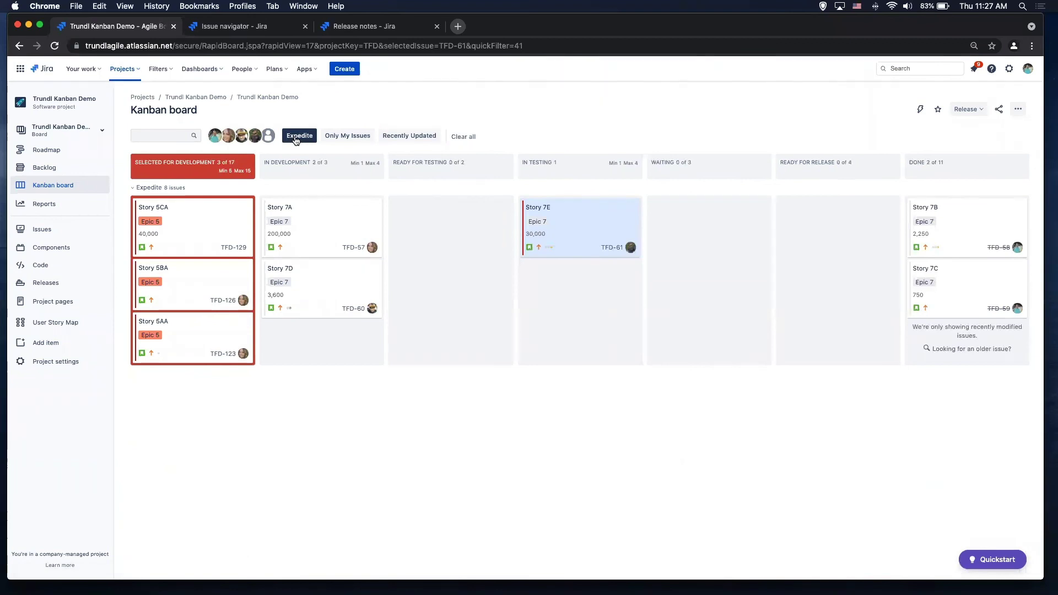
left_click(296, 138)
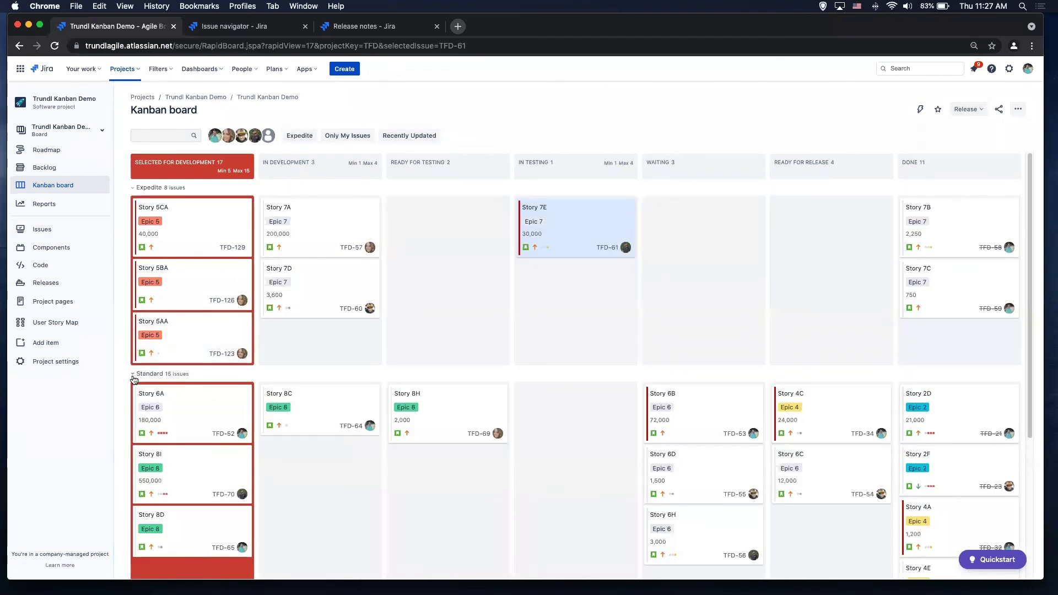
left_click(133, 376)
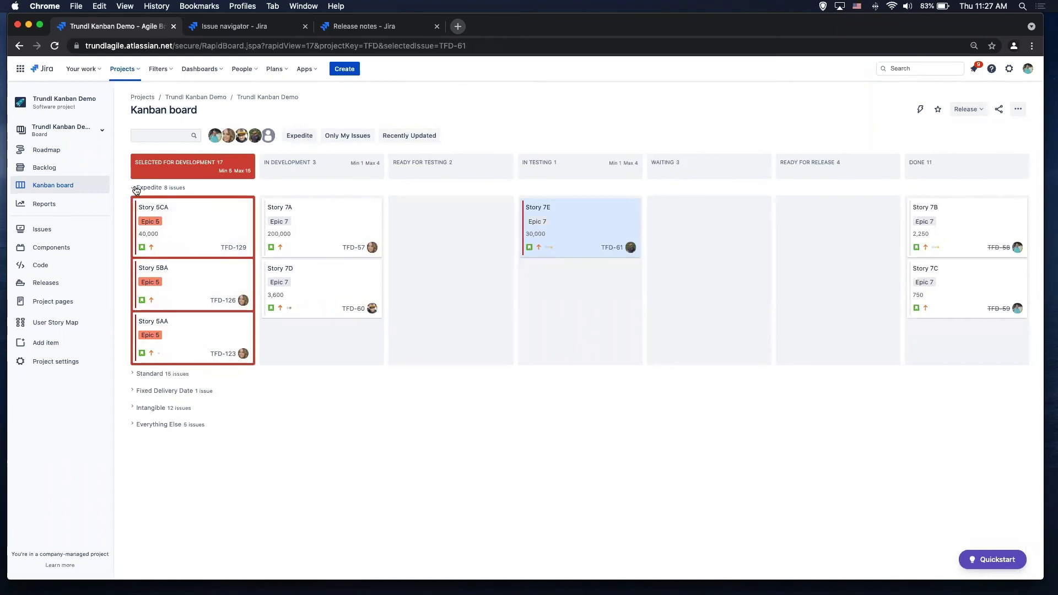